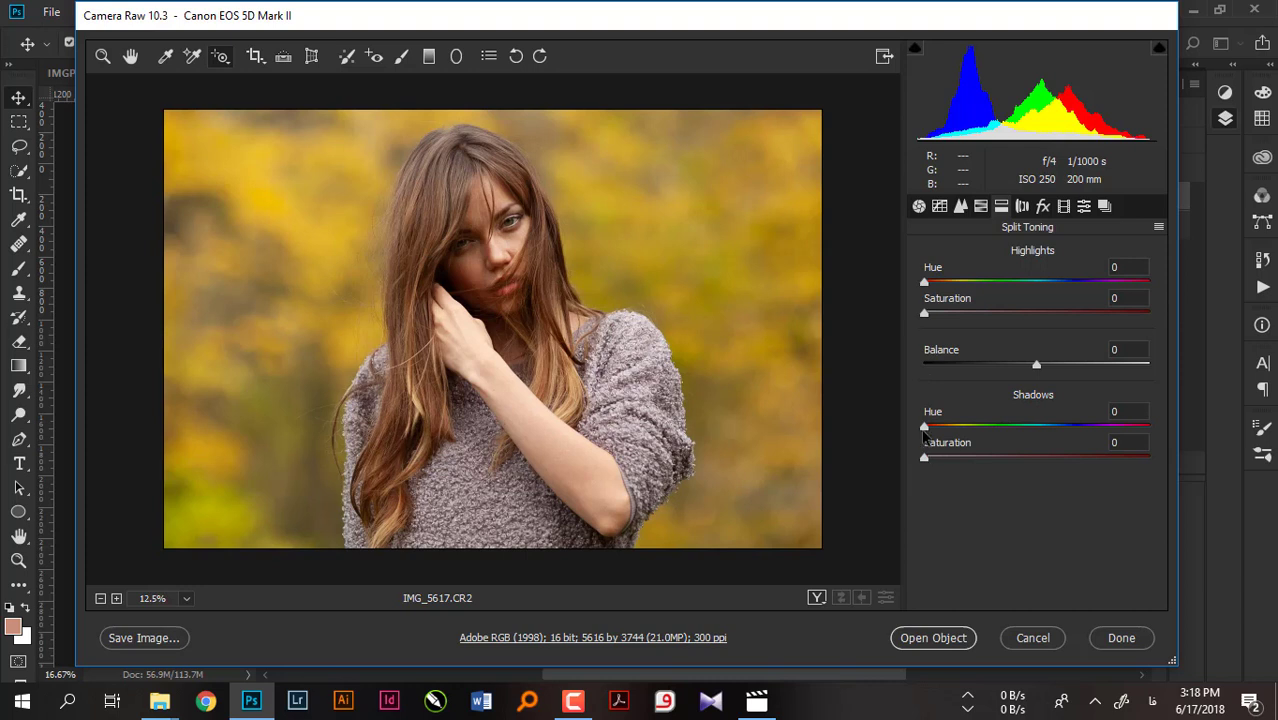
# Step: Alt-preview shadow tint hues from purple through orange to blue, leaving Shadows Hue at 237
pyautogui.moveTo(924, 428)
pyautogui.mouseDown()
pyautogui.moveTo(1103, 423)
pyautogui.moveTo(1032, 425)
pyautogui.mouseUp()
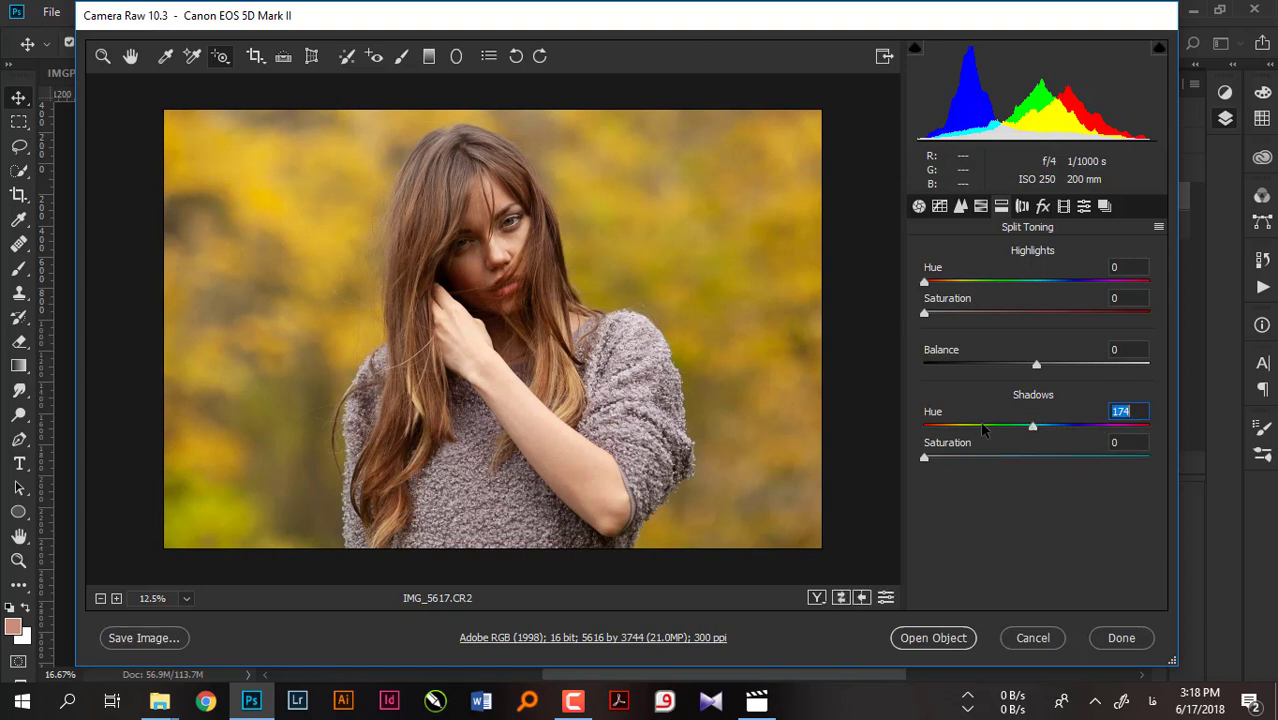
pyautogui.press('alt')
pyautogui.moveTo(1032, 428); pyautogui.dragTo(949, 428)
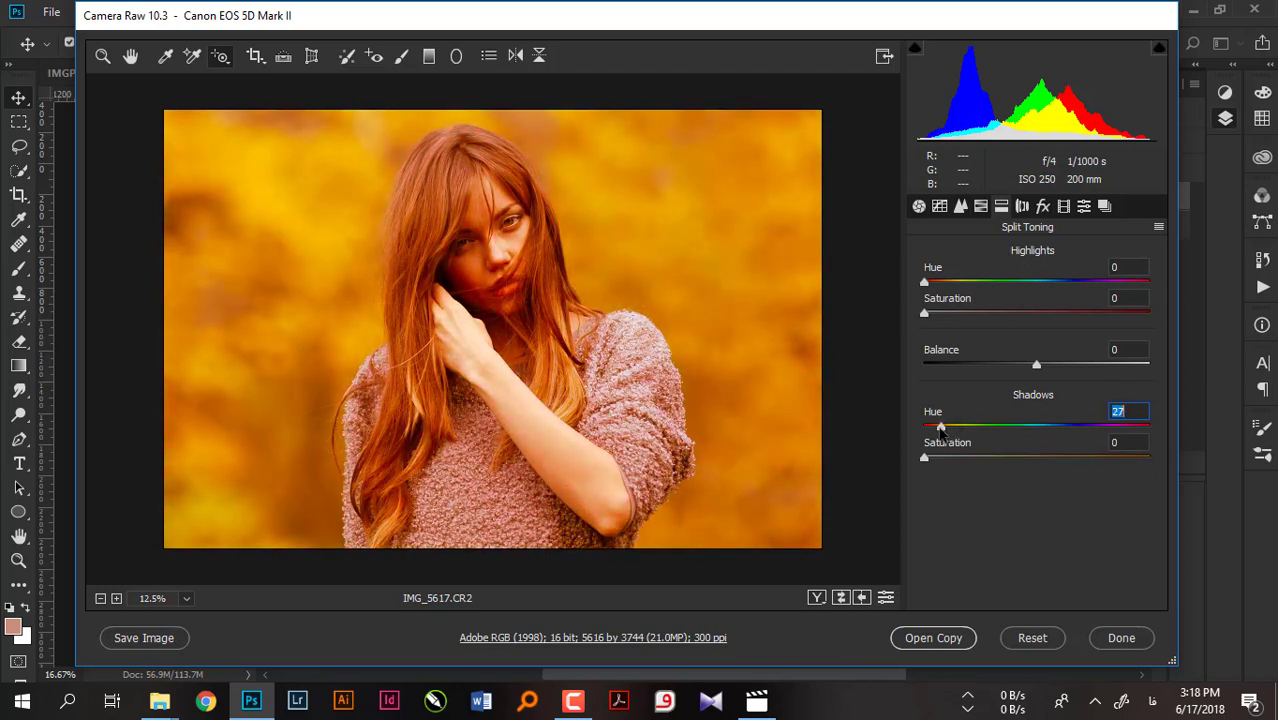
pyautogui.moveTo(949, 428)
pyautogui.mouseDown()
pyautogui.moveTo(1087, 428)
pyautogui.moveTo(1072, 428)
pyautogui.mouseUp()
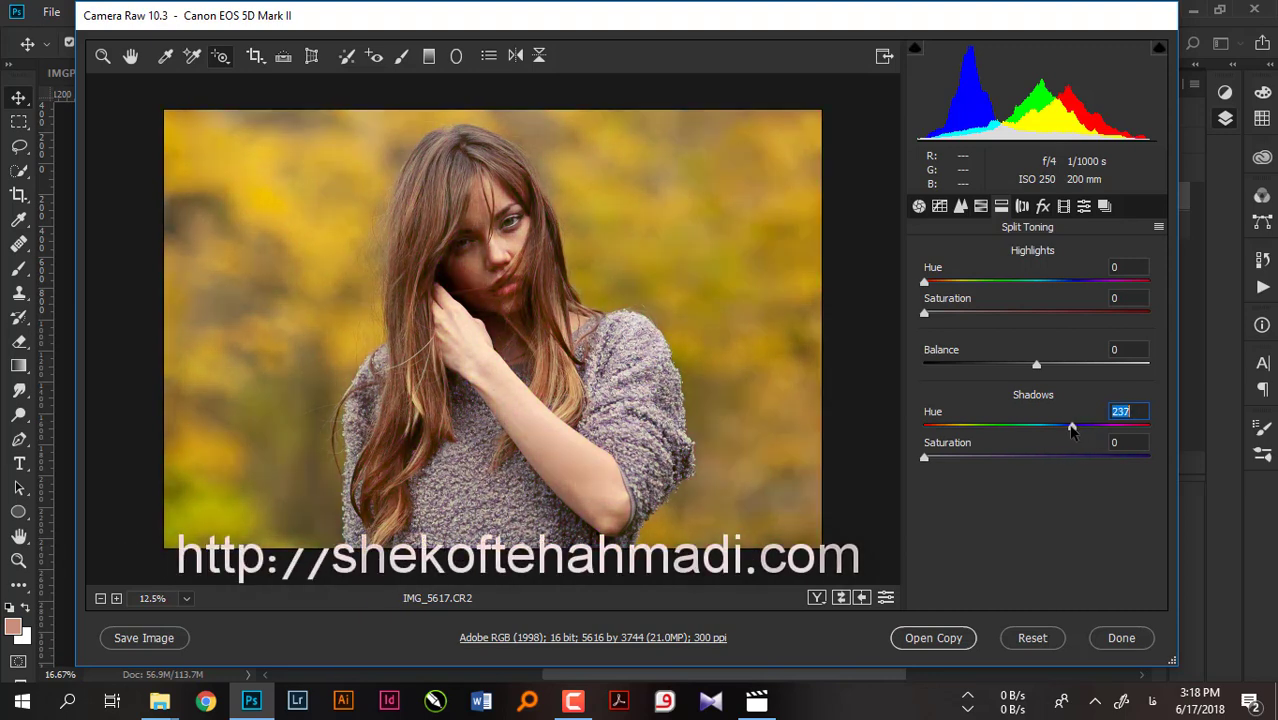
# Step: Set Treatment to Black & White and apply an Auto Black & White Mix
pyautogui.click(919, 207)
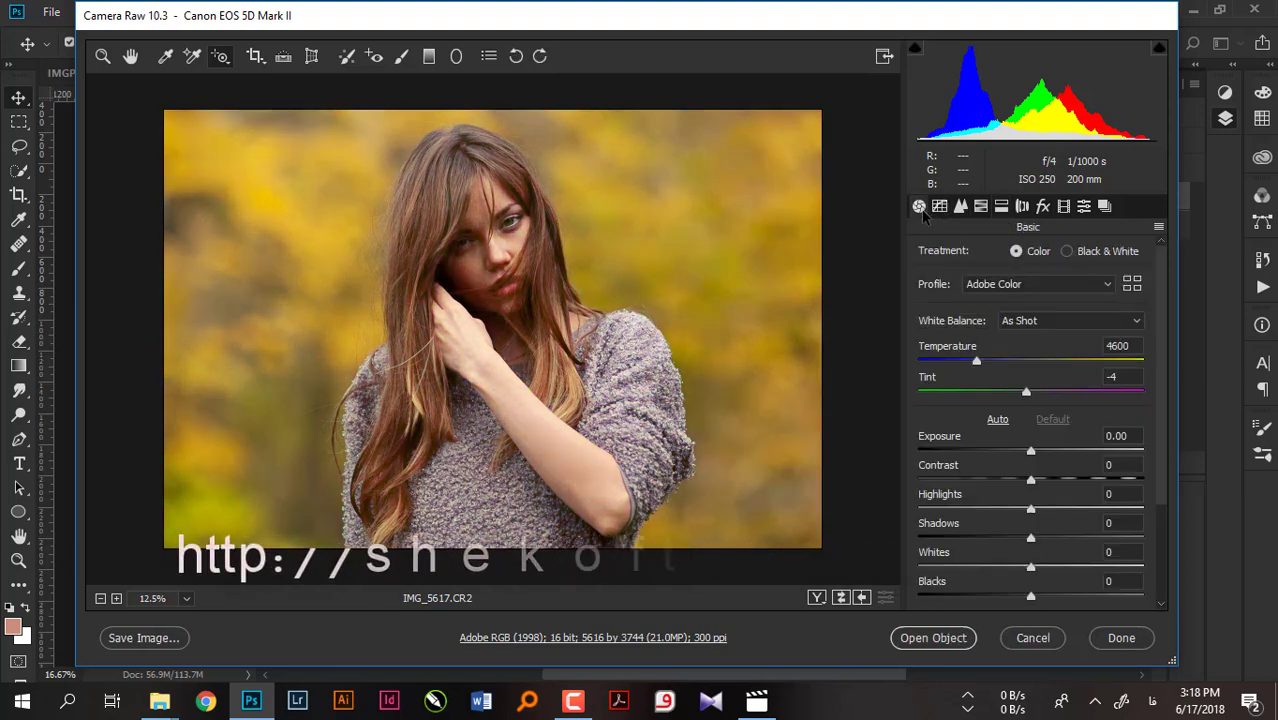
pyautogui.click(1078, 254)
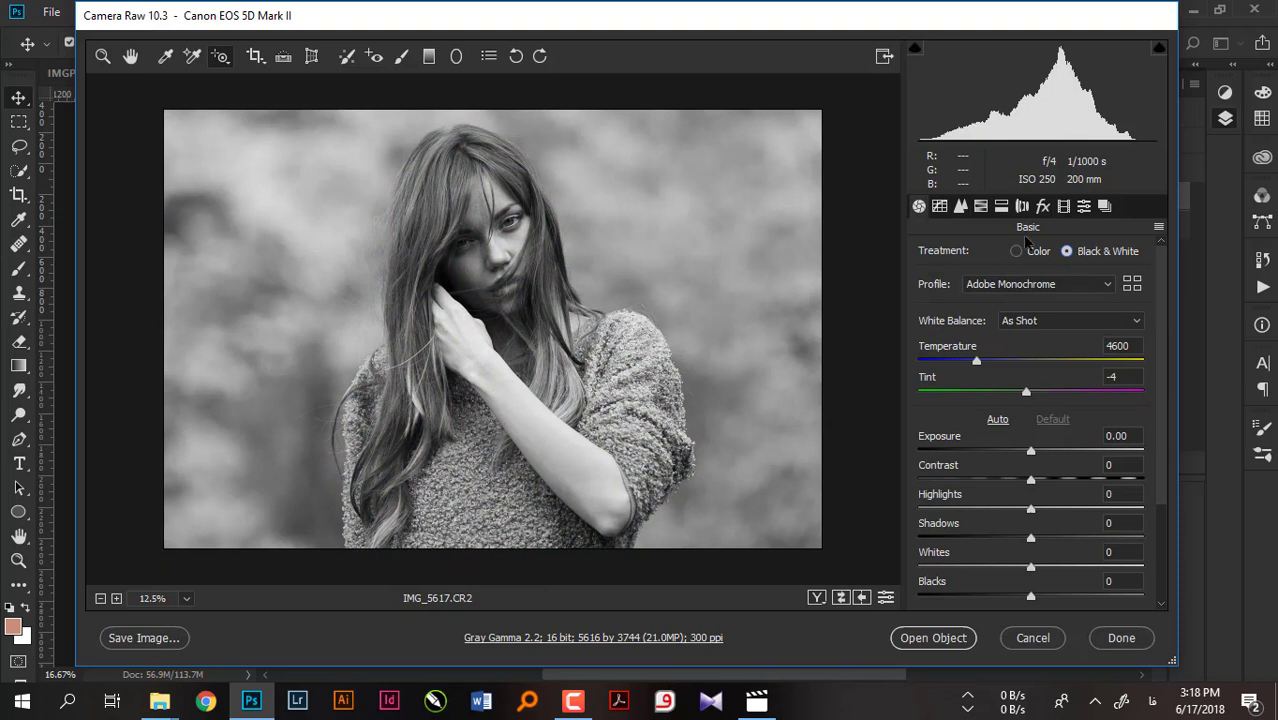
pyautogui.click(981, 207)
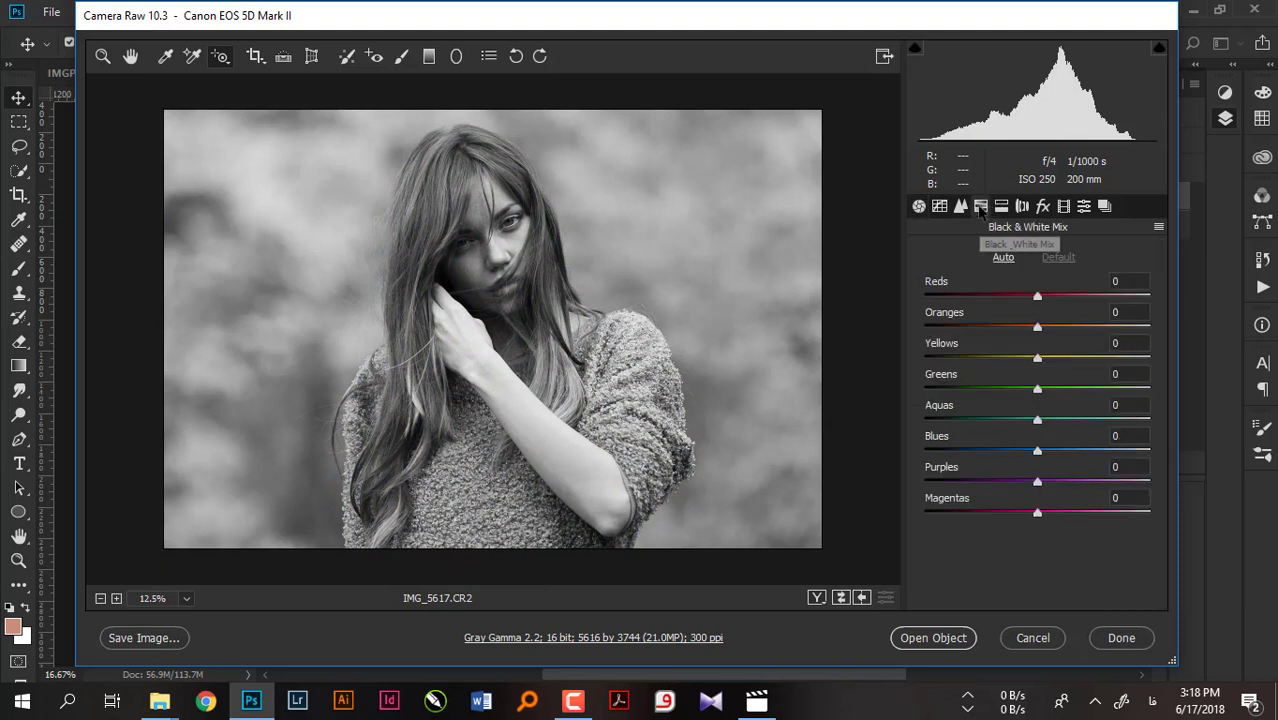
pyautogui.click(1003, 258)
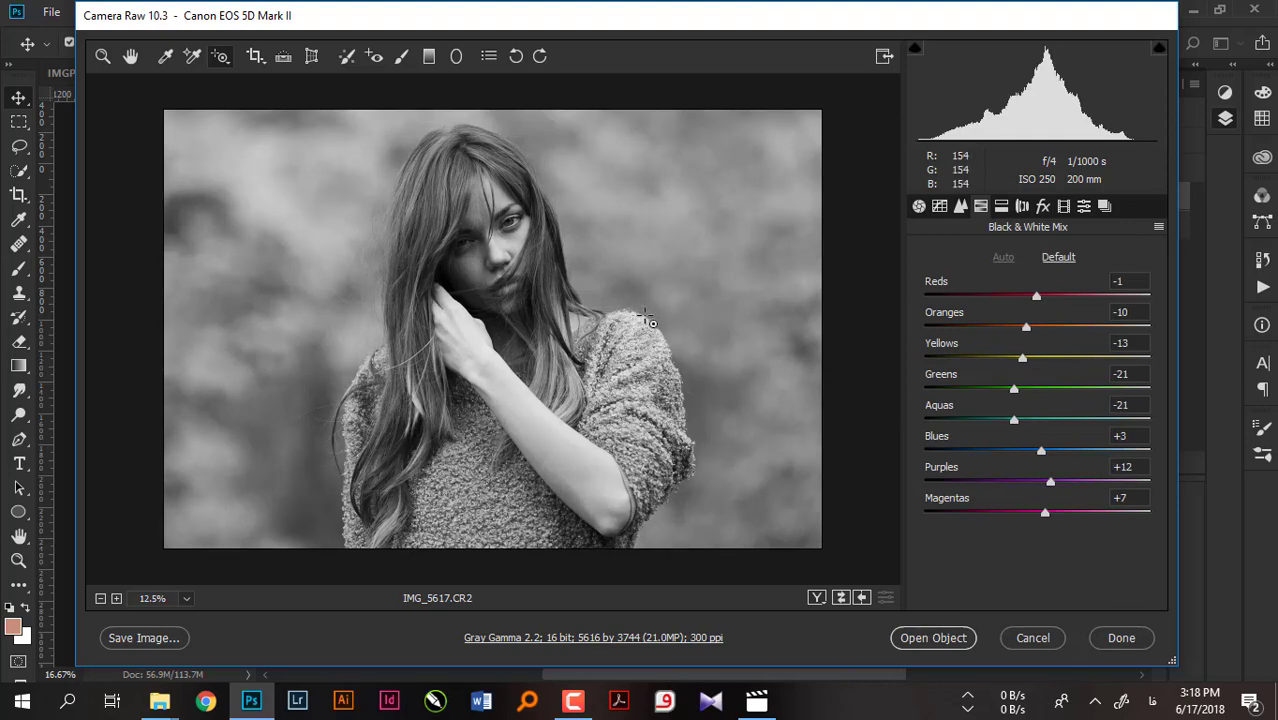
# Step: Fine-tune the mix on the photo: Reds +30, Oranges +10, Yellows -1, Greens -23
pyautogui.moveTo(673, 314); pyautogui.dragTo(667, 277)
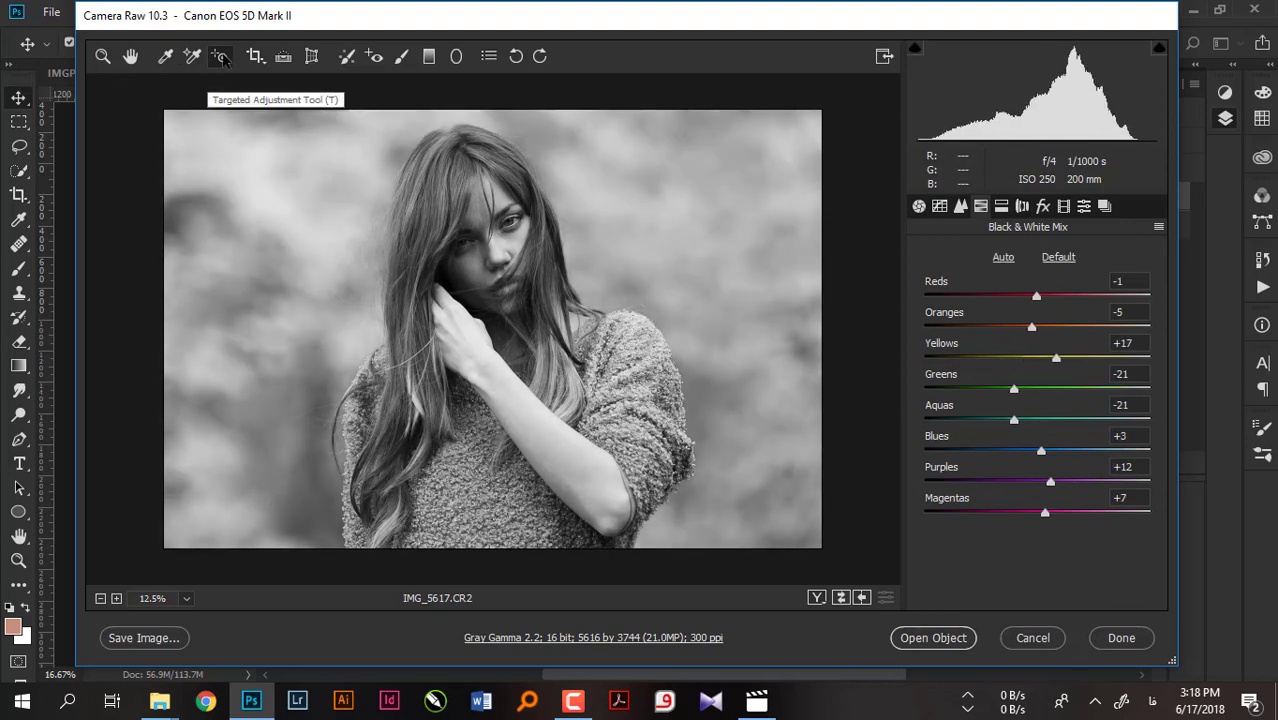
pyautogui.moveTo(650, 234); pyautogui.dragTo(653, 217)
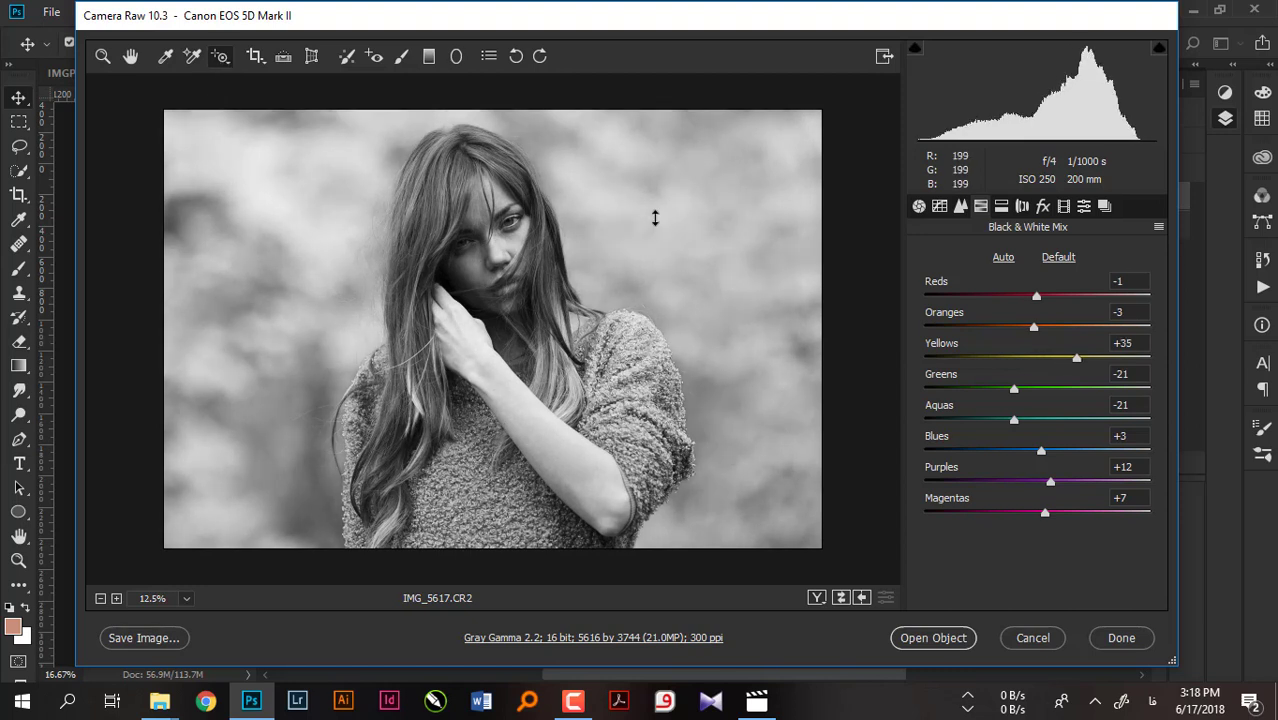
pyautogui.moveTo(641, 287); pyautogui.dragTo(633, 318)
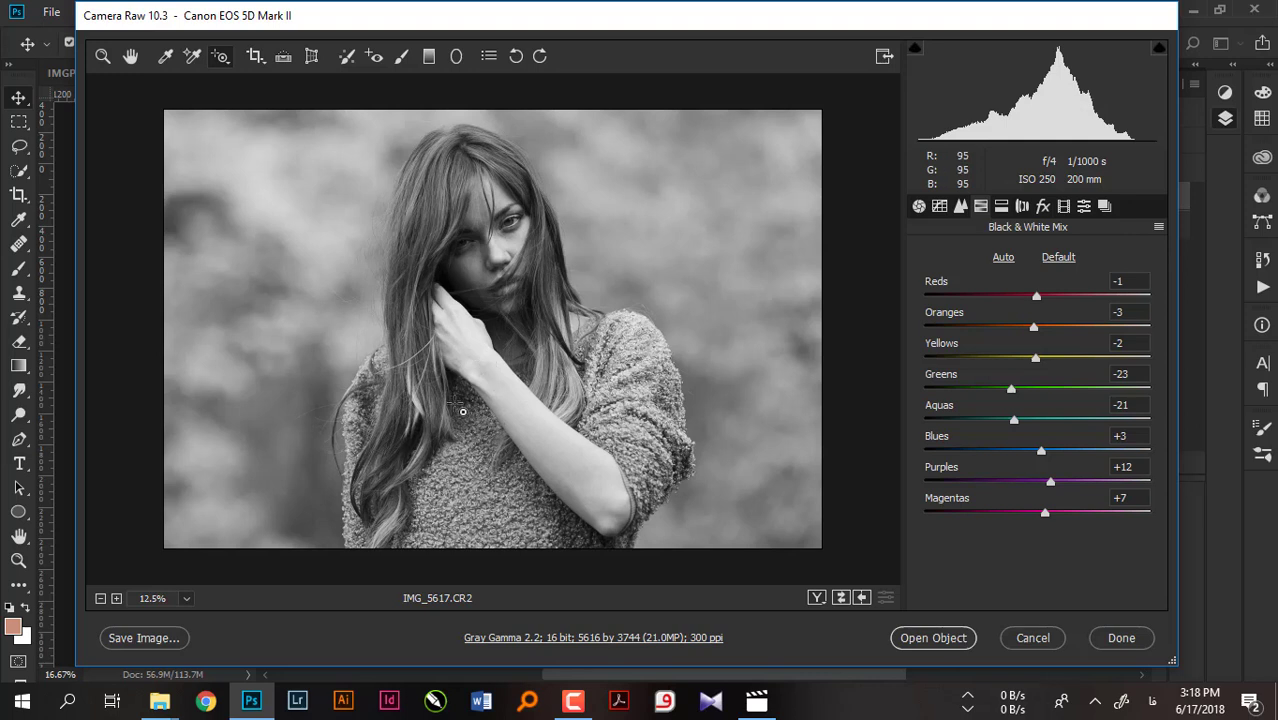
pyautogui.moveTo(410, 440)
pyautogui.mouseDown()
pyautogui.moveTo(409, 400)
pyautogui.moveTo(406, 412)
pyautogui.mouseUp()
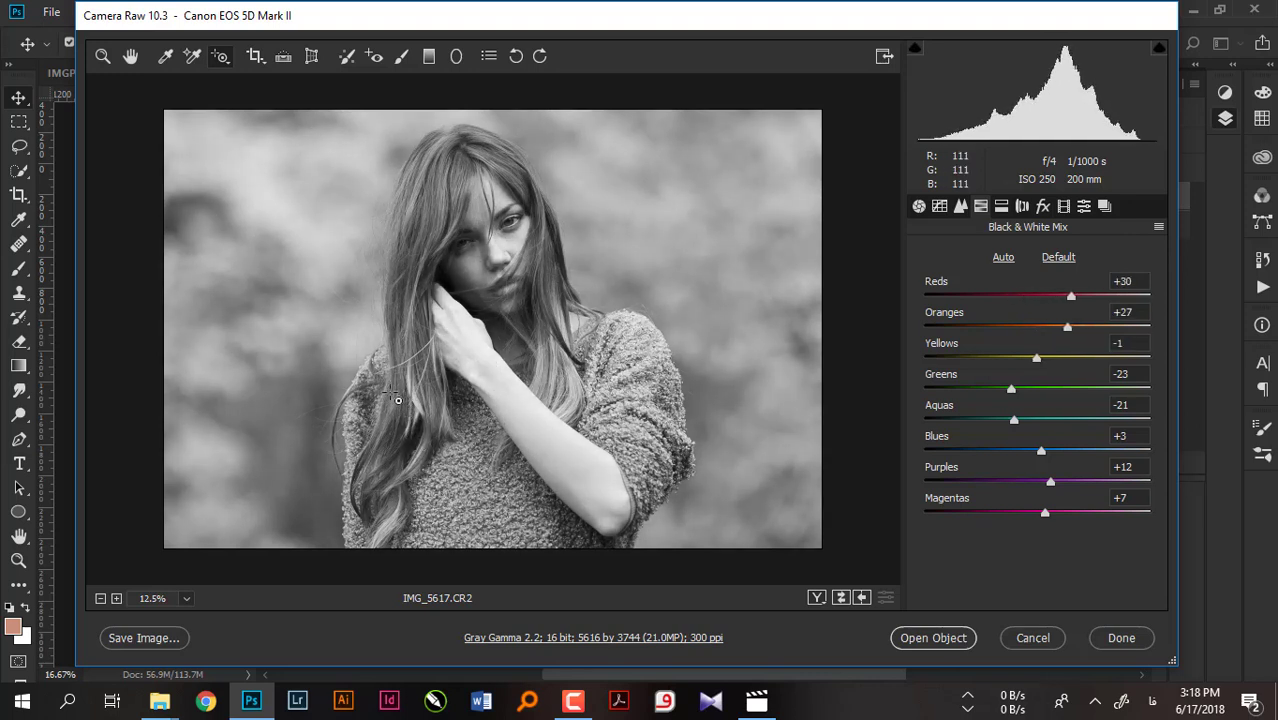
pyautogui.moveTo(422, 228); pyautogui.dragTo(425, 242)
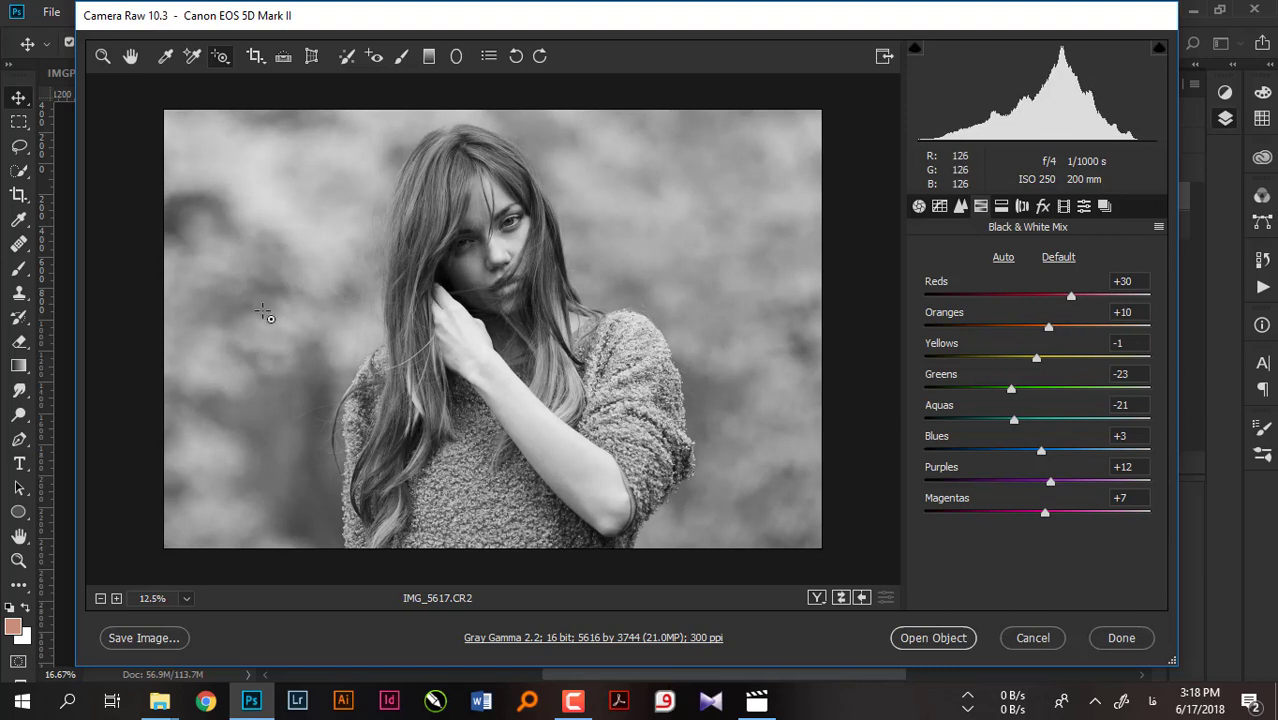
# Step: Tone the shadows sepia with Hue 53 and Saturation 65, and deepen the blacks slightly
pyautogui.click(1001, 206)
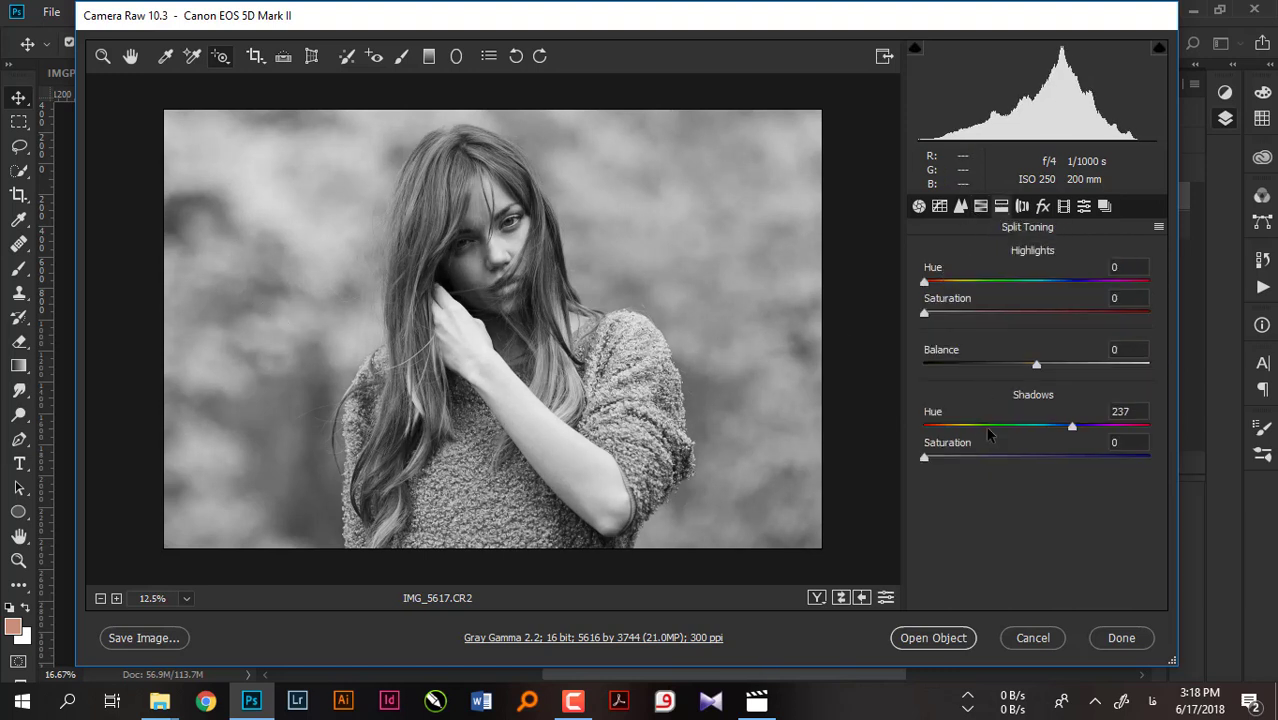
pyautogui.moveTo(1071, 428)
pyautogui.mouseDown()
pyautogui.moveTo(915, 430)
pyautogui.moveTo(950, 430)
pyautogui.mouseUp()
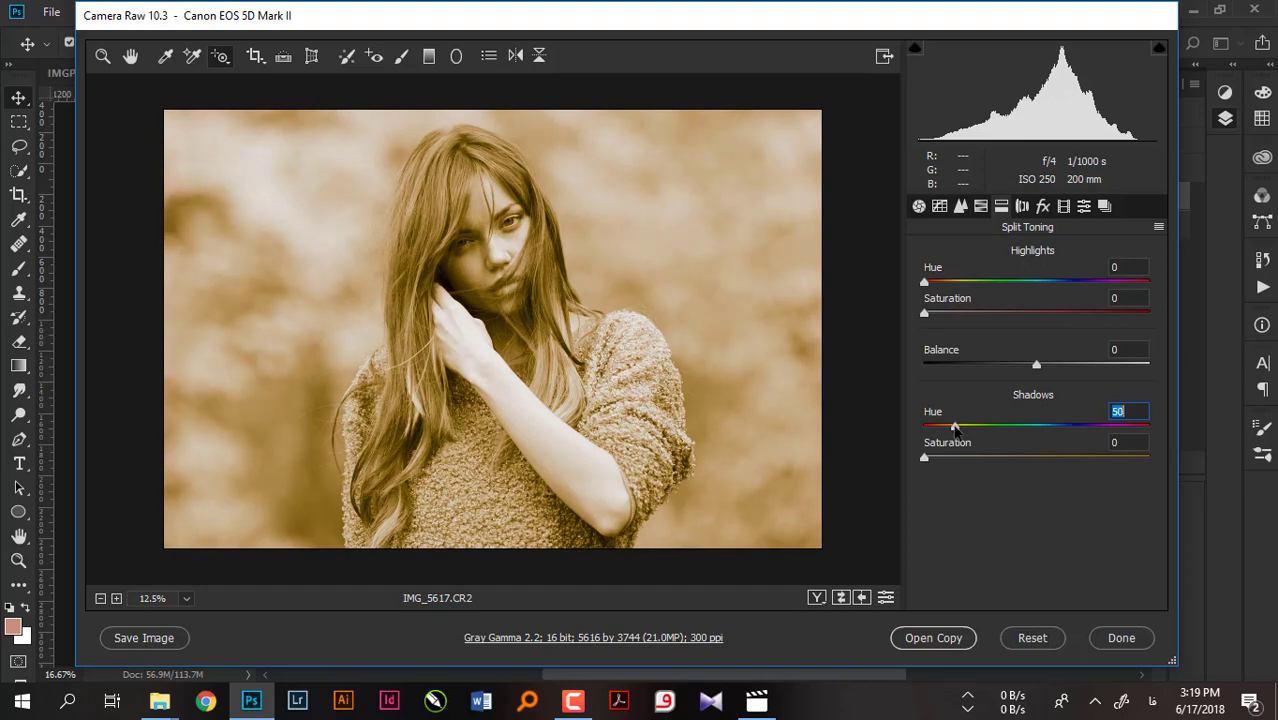
pyautogui.moveTo(957, 428); pyautogui.dragTo(957, 428)
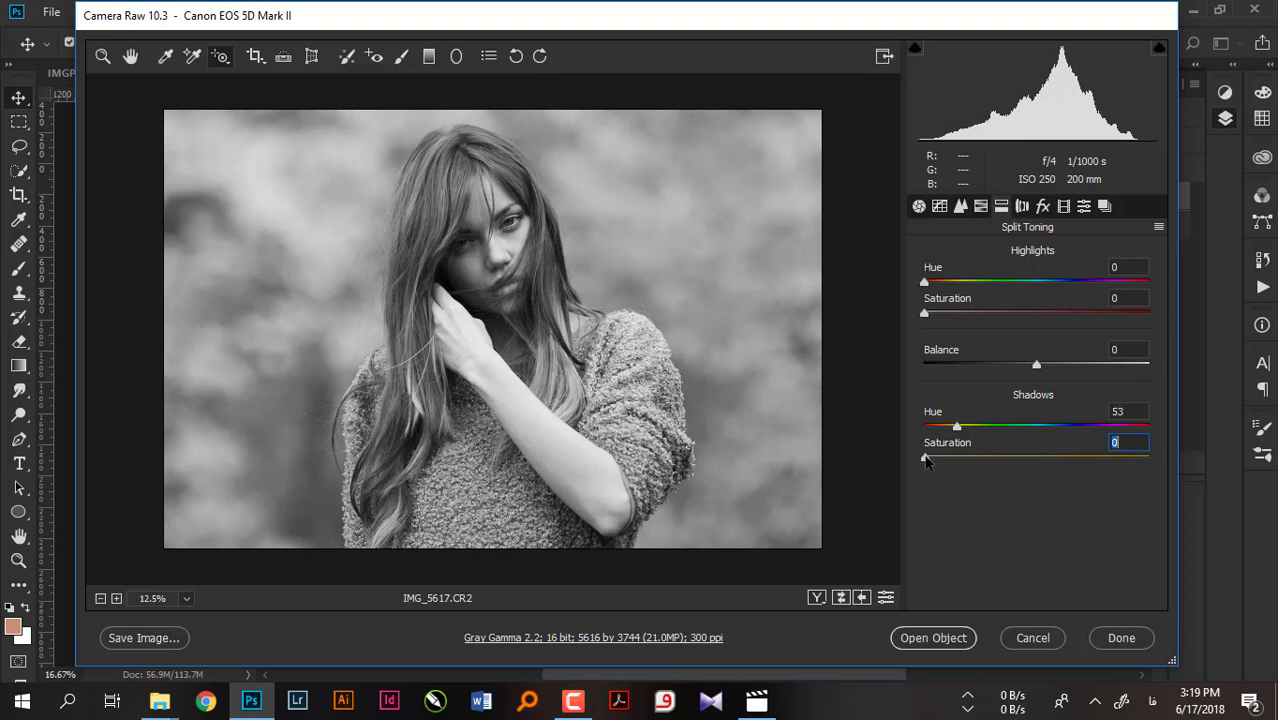
pyautogui.moveTo(926, 461); pyautogui.dragTo(1069, 460)
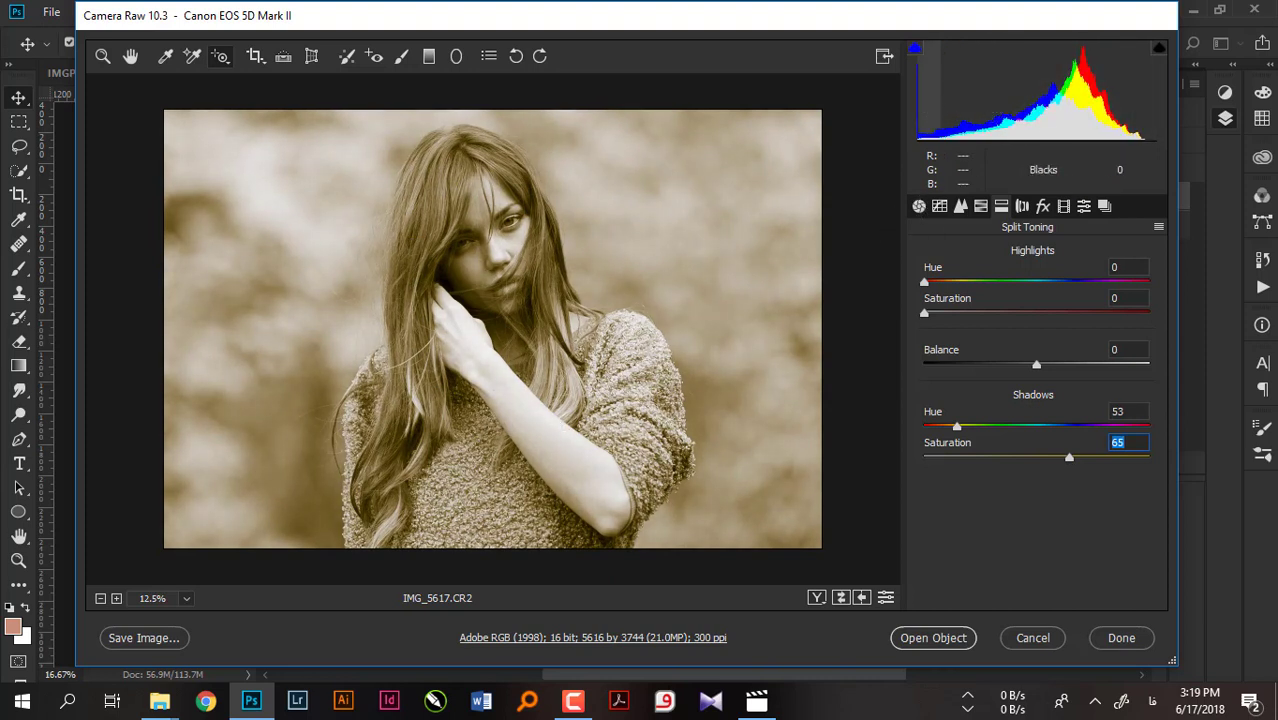
pyautogui.moveTo(930, 112)
pyautogui.mouseDown()
pyautogui.moveTo(918, 112)
pyautogui.moveTo(955, 100)
pyautogui.mouseUp()
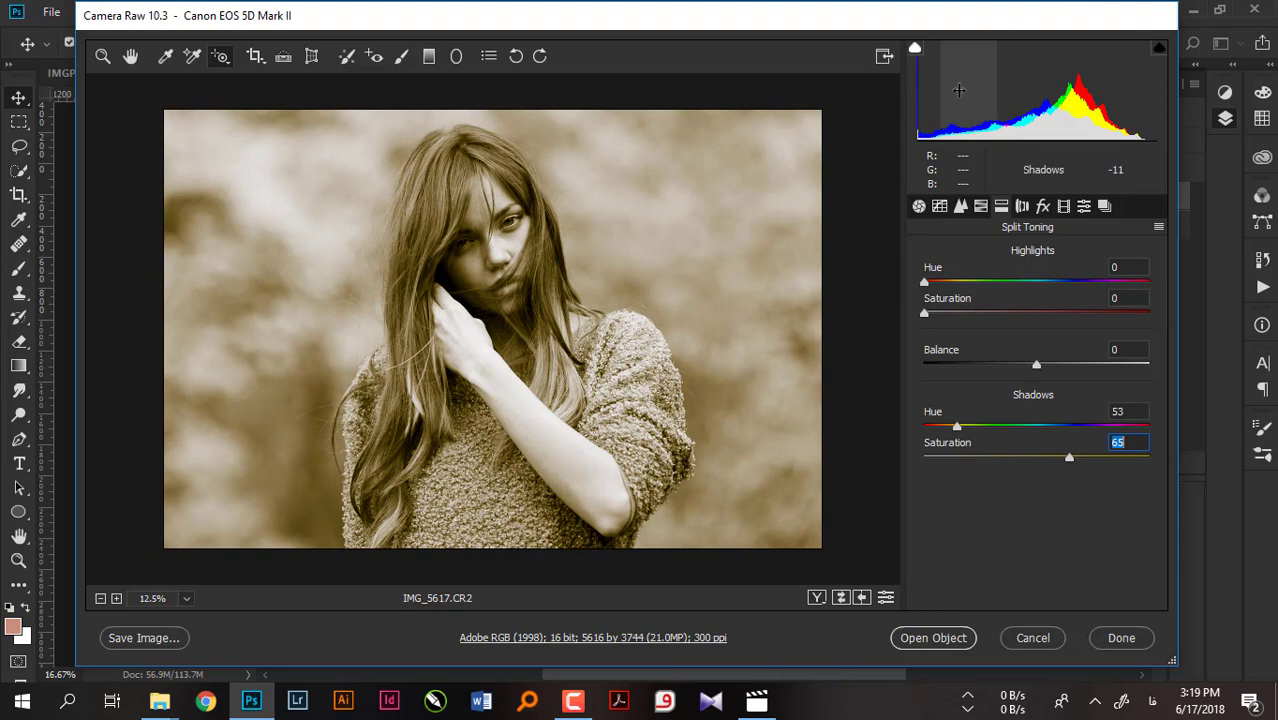
# Step: On the histogram, lower exposure slightly, raise highlights to 33 and lift the shadows
pyautogui.moveTo(1041, 95); pyautogui.dragTo(1016, 100)
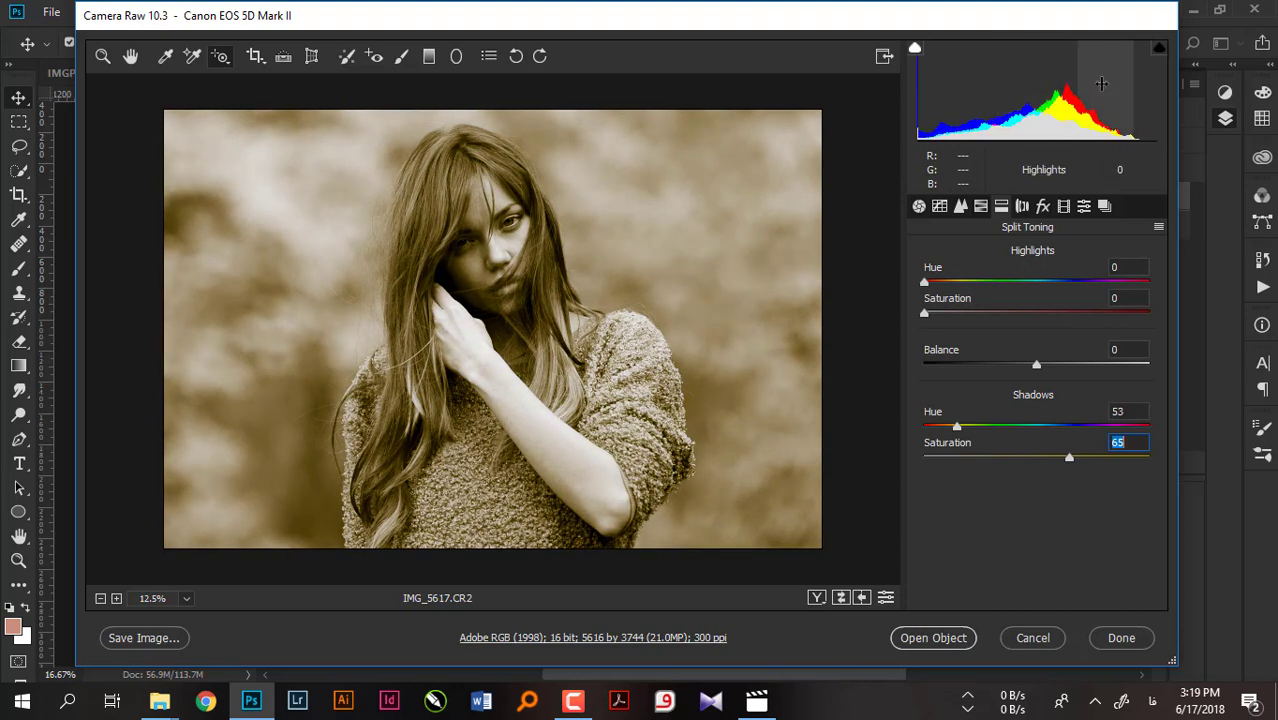
pyautogui.moveTo(1100, 100); pyautogui.dragTo(1122, 100)
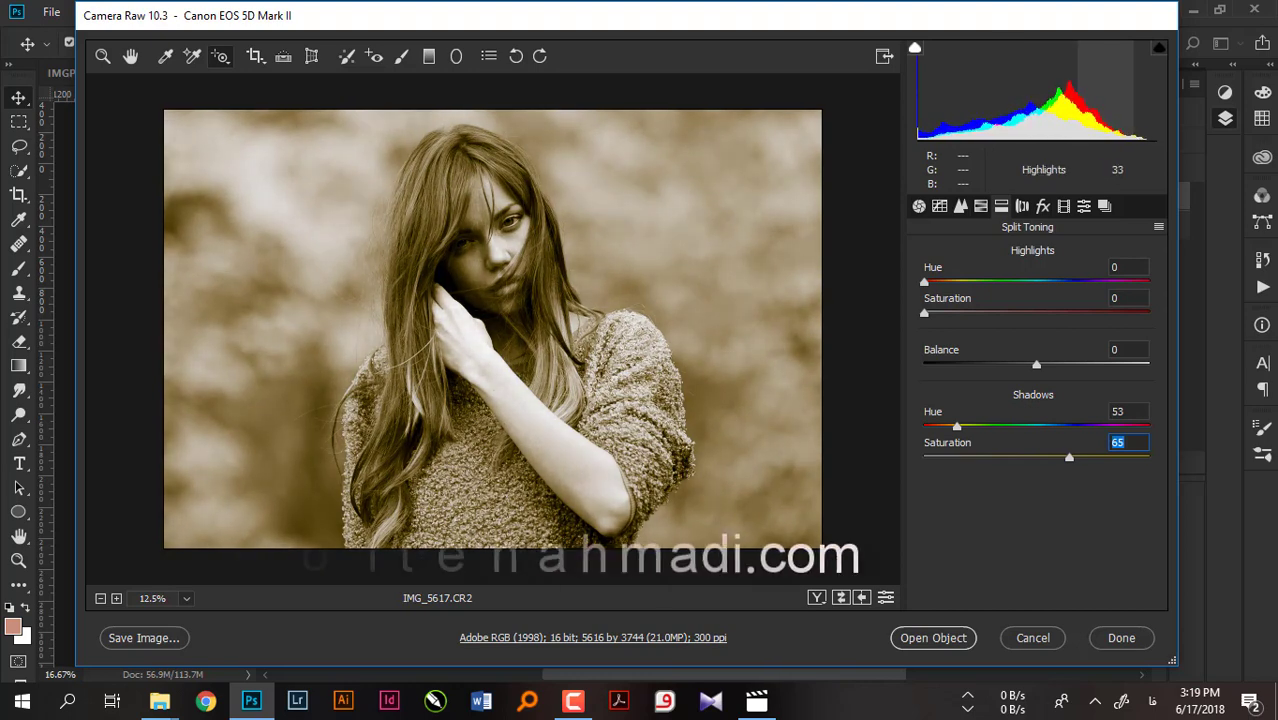
pyautogui.moveTo(960, 84); pyautogui.dragTo(962, 119)
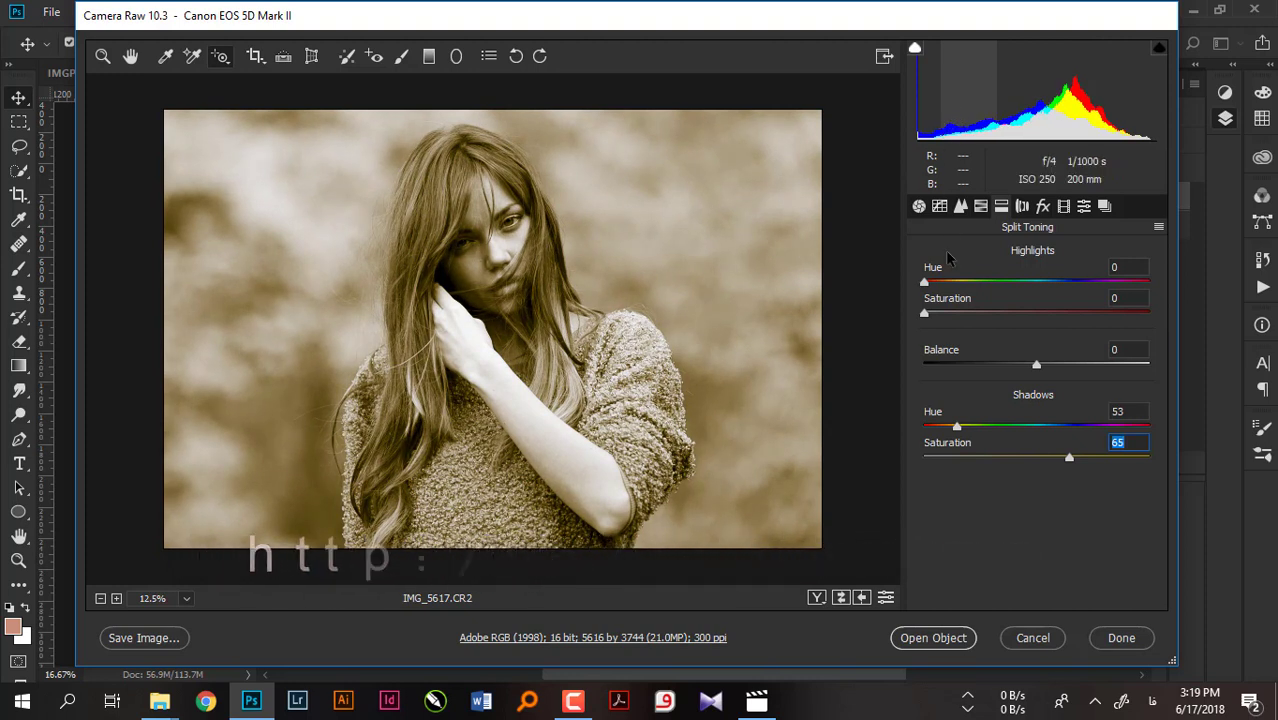
# Step: Set split-toning Balance to -21 and Shadows Hue to 44, then drop Shadows Saturation to 0
pyautogui.moveTo(1036, 366); pyautogui.dragTo(982, 366)
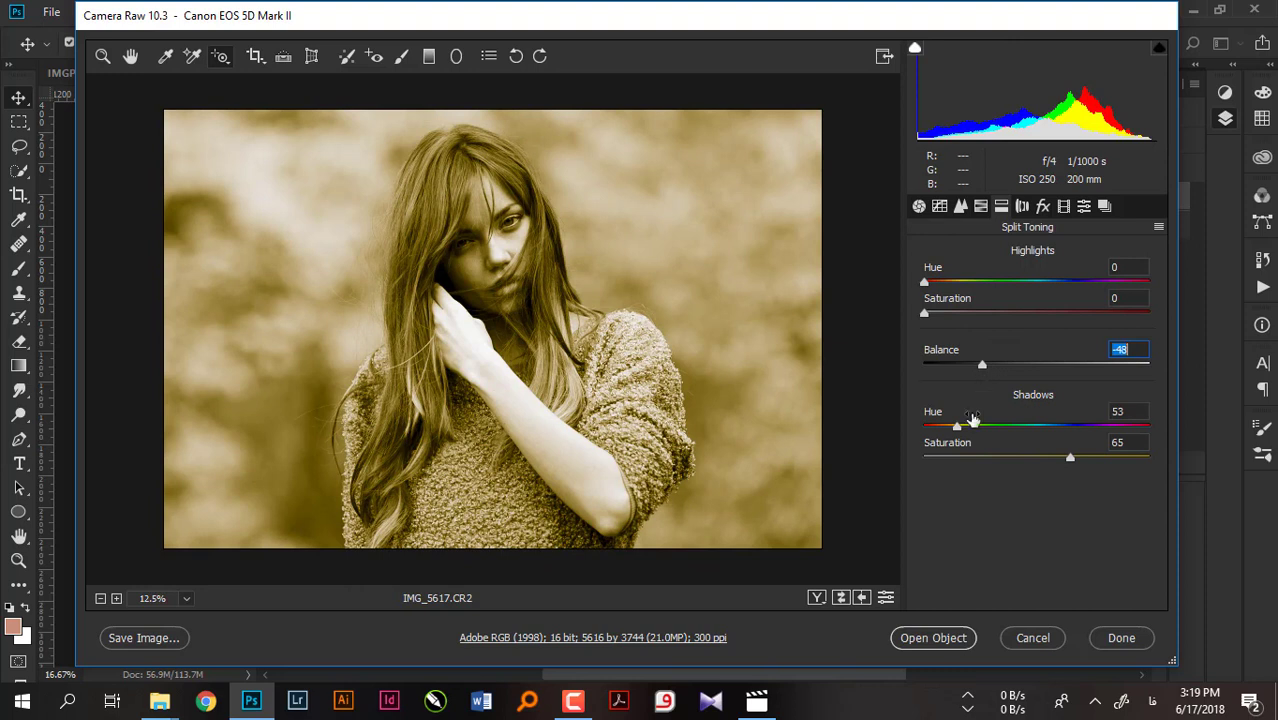
pyautogui.moveTo(982, 368); pyautogui.dragTo(948, 370)
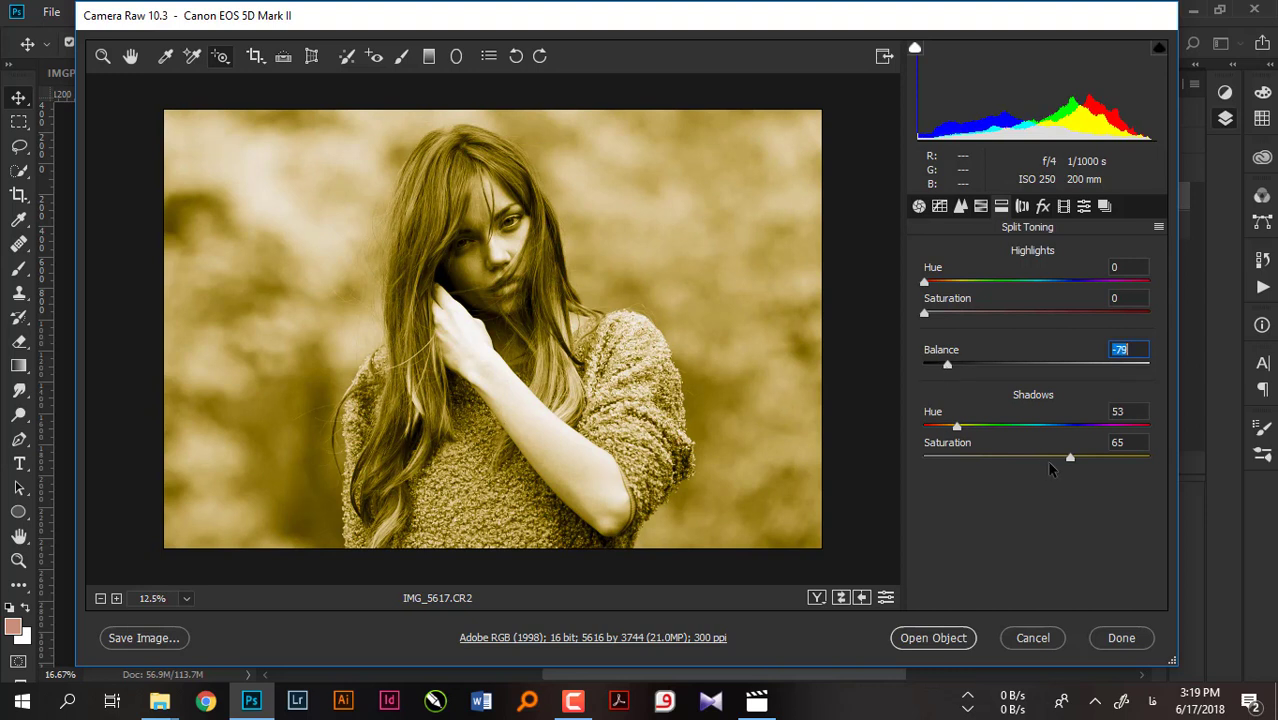
pyautogui.moveTo(947, 366)
pyautogui.mouseDown()
pyautogui.moveTo(1115, 366)
pyautogui.moveTo(1013, 368)
pyautogui.mouseUp()
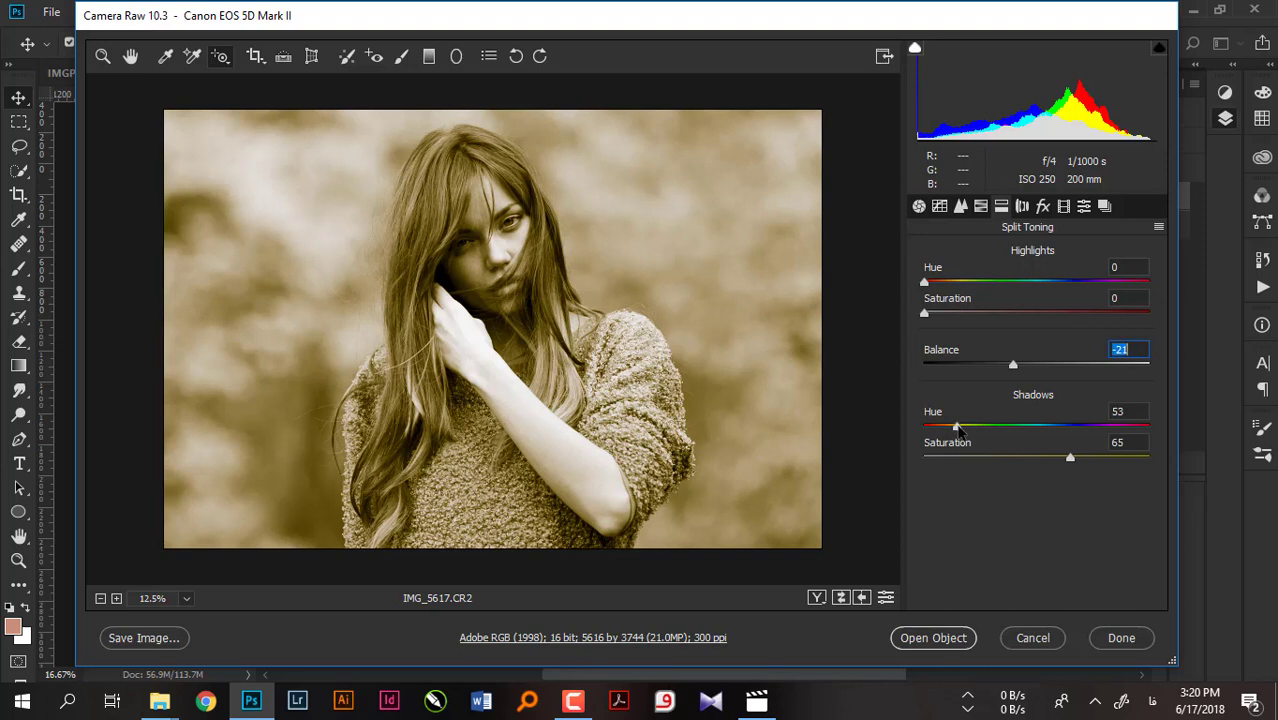
pyautogui.moveTo(957, 428); pyautogui.dragTo(951, 428)
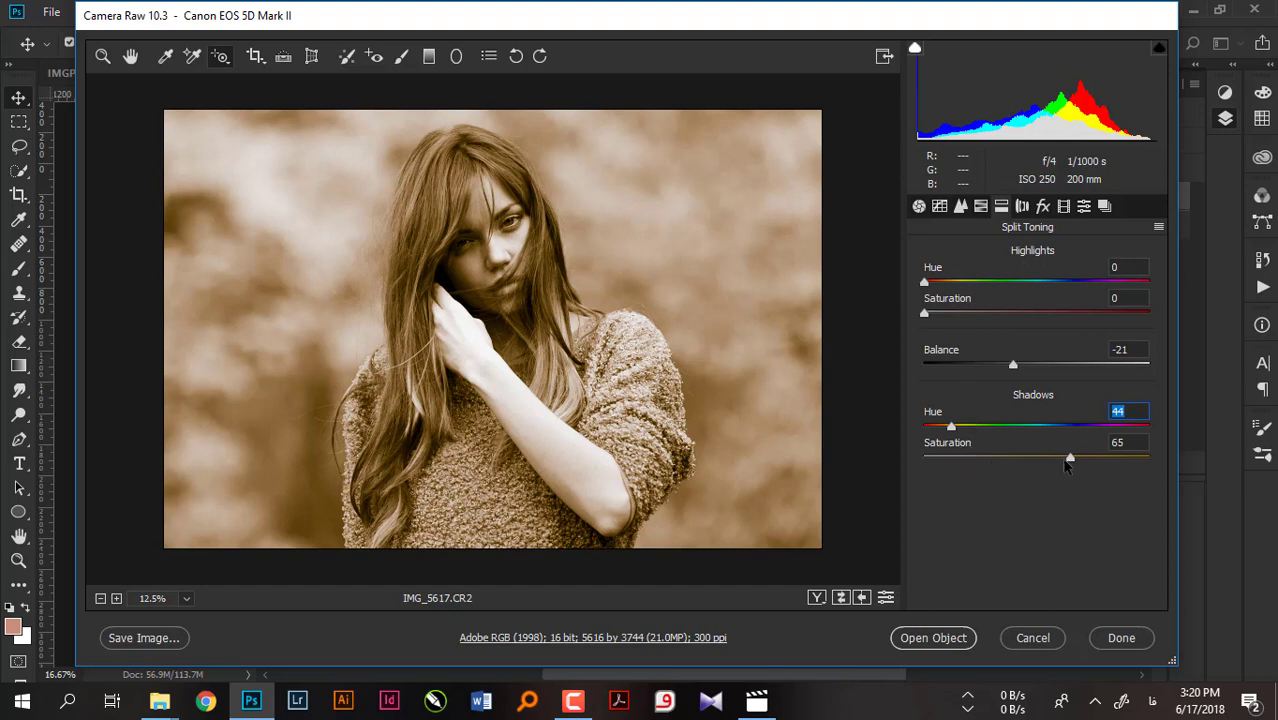
pyautogui.moveTo(1070, 460); pyautogui.dragTo(895, 470)
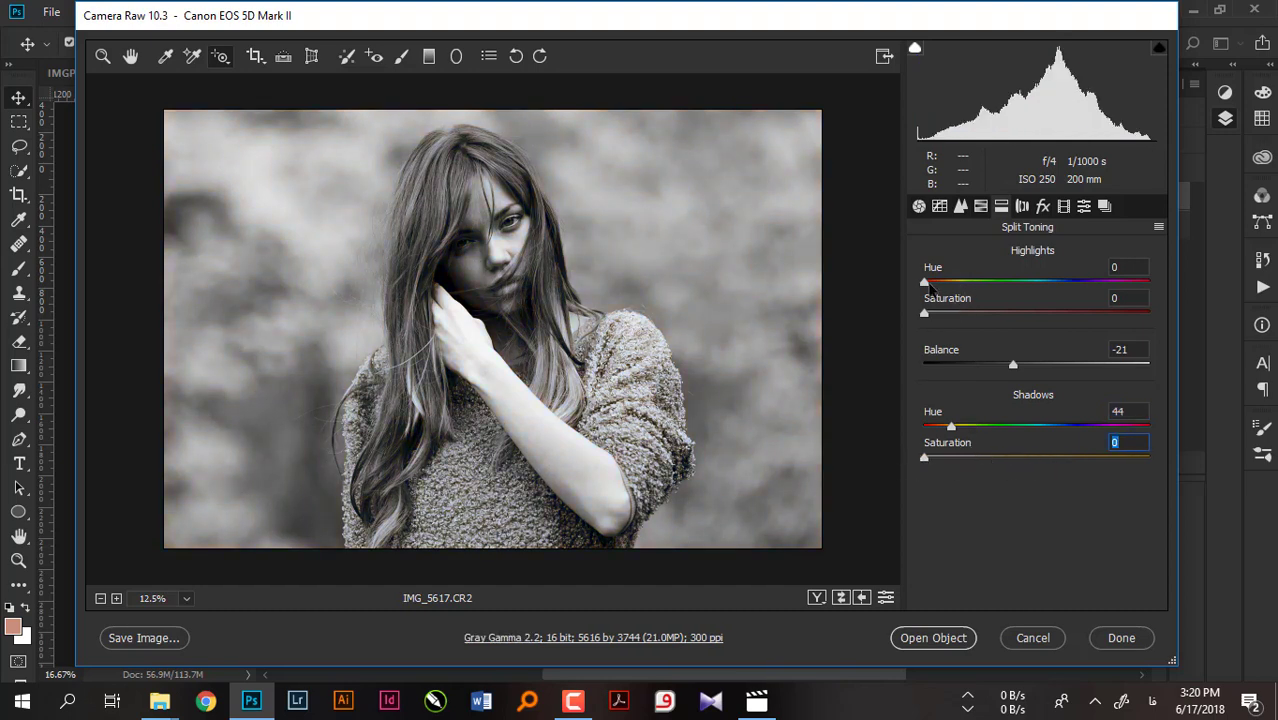
# Step: Try highlight tint hues at full saturation and shift Balance toward the highlights to +41
pyautogui.moveTo(929, 284); pyautogui.dragTo(974, 286)
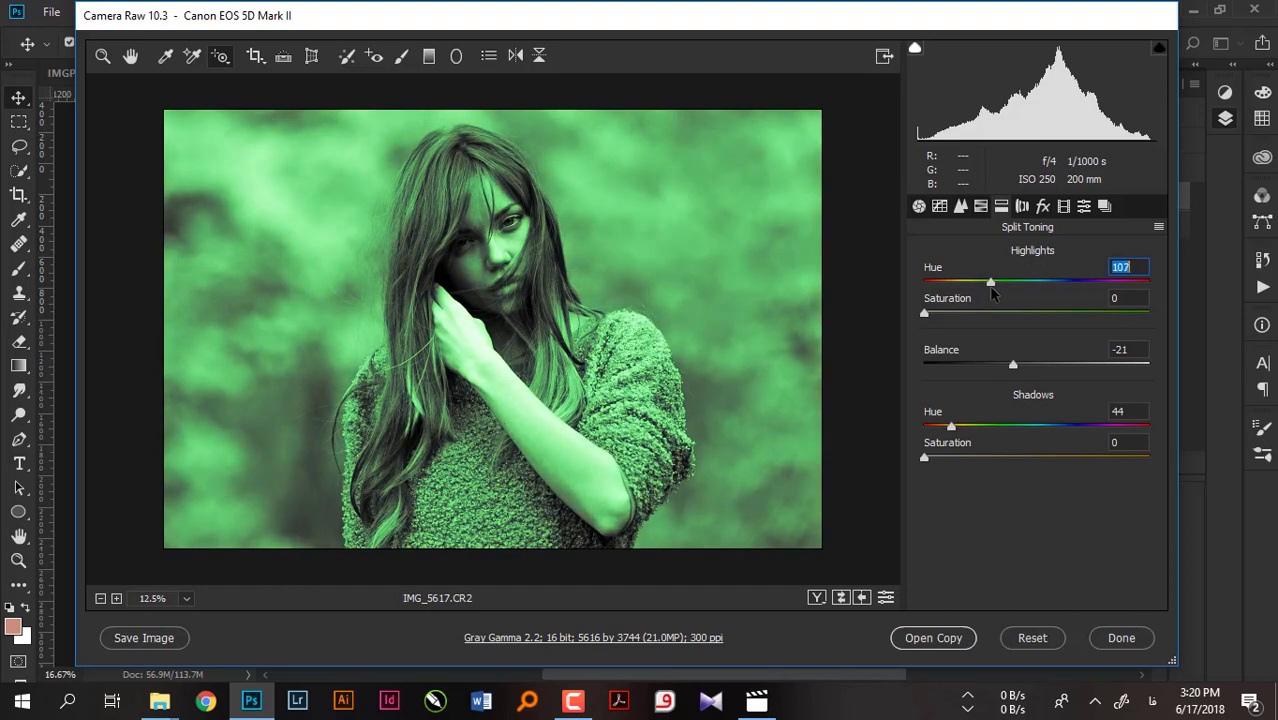
pyautogui.moveTo(983, 284); pyautogui.dragTo(1139, 284)
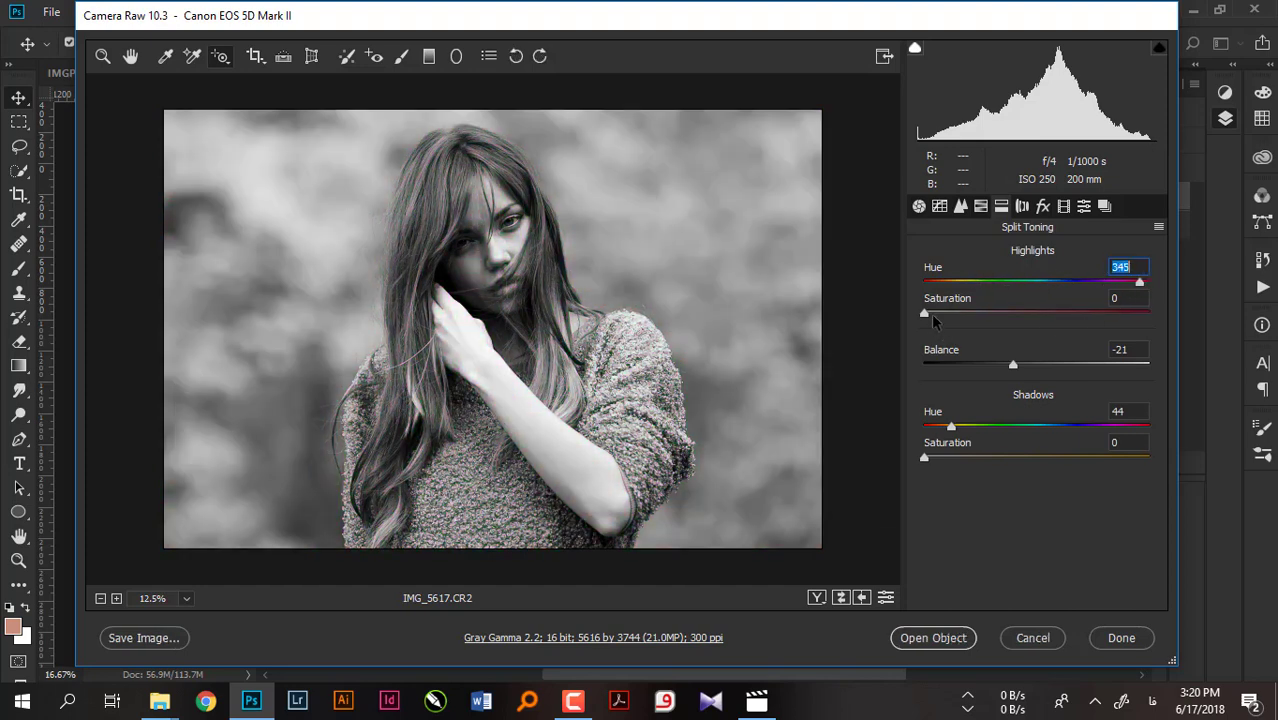
pyautogui.moveTo(924, 313); pyautogui.dragTo(1174, 303)
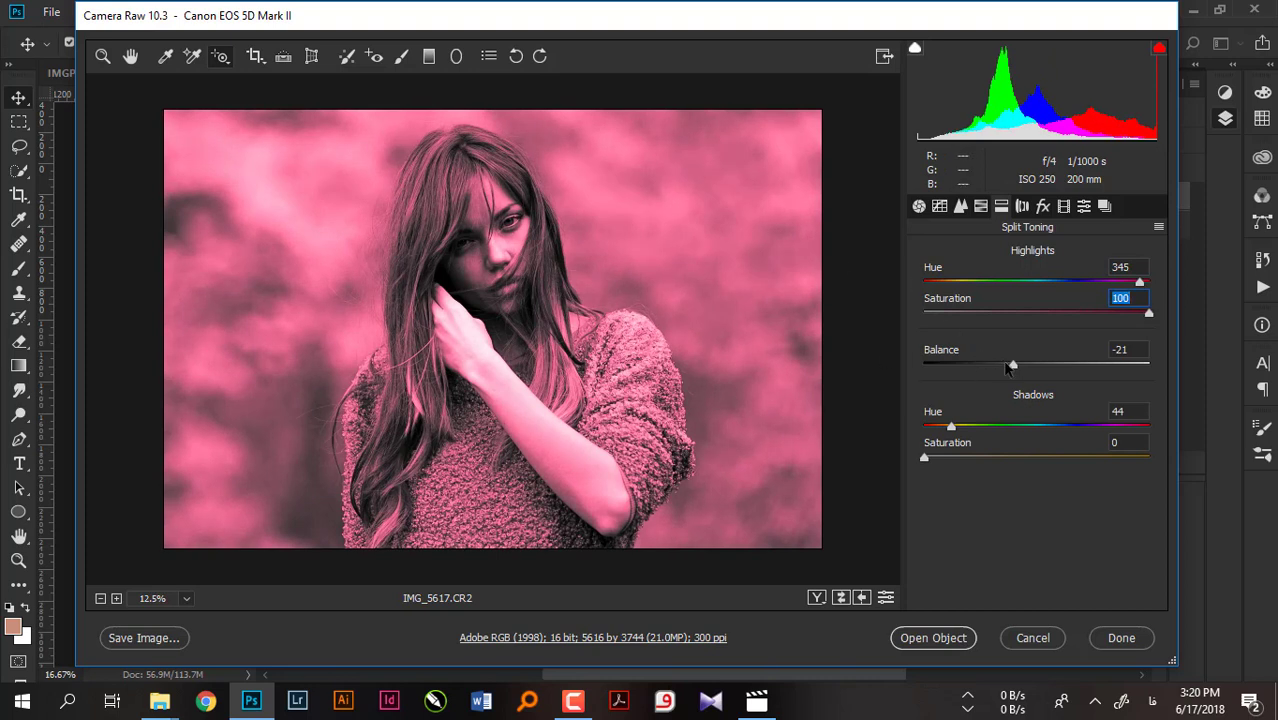
pyautogui.moveTo(1012, 365)
pyautogui.mouseDown()
pyautogui.moveTo(981, 367)
pyautogui.moveTo(1081, 353)
pyautogui.mouseUp()
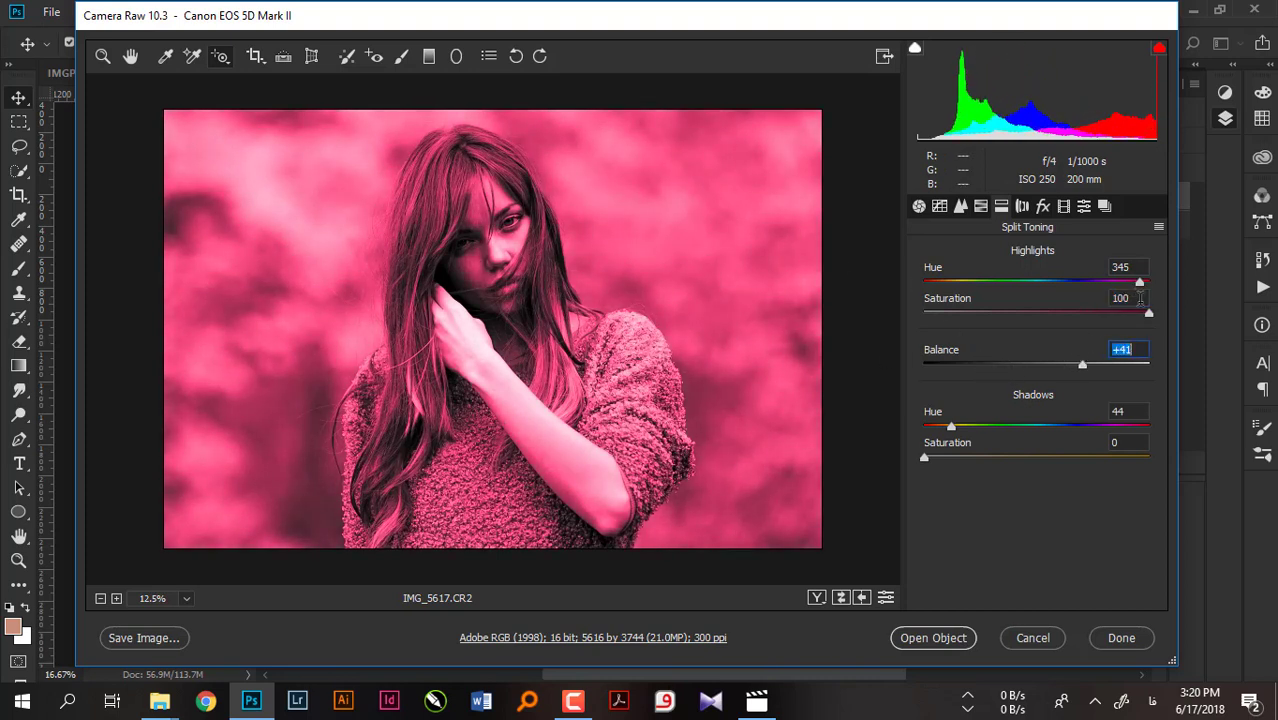
# Step: Settle highlights at green Hue 114, Saturation 40, and warm the shadows at Saturation 60
pyautogui.moveTo(1149, 314); pyautogui.dragTo(1015, 318)
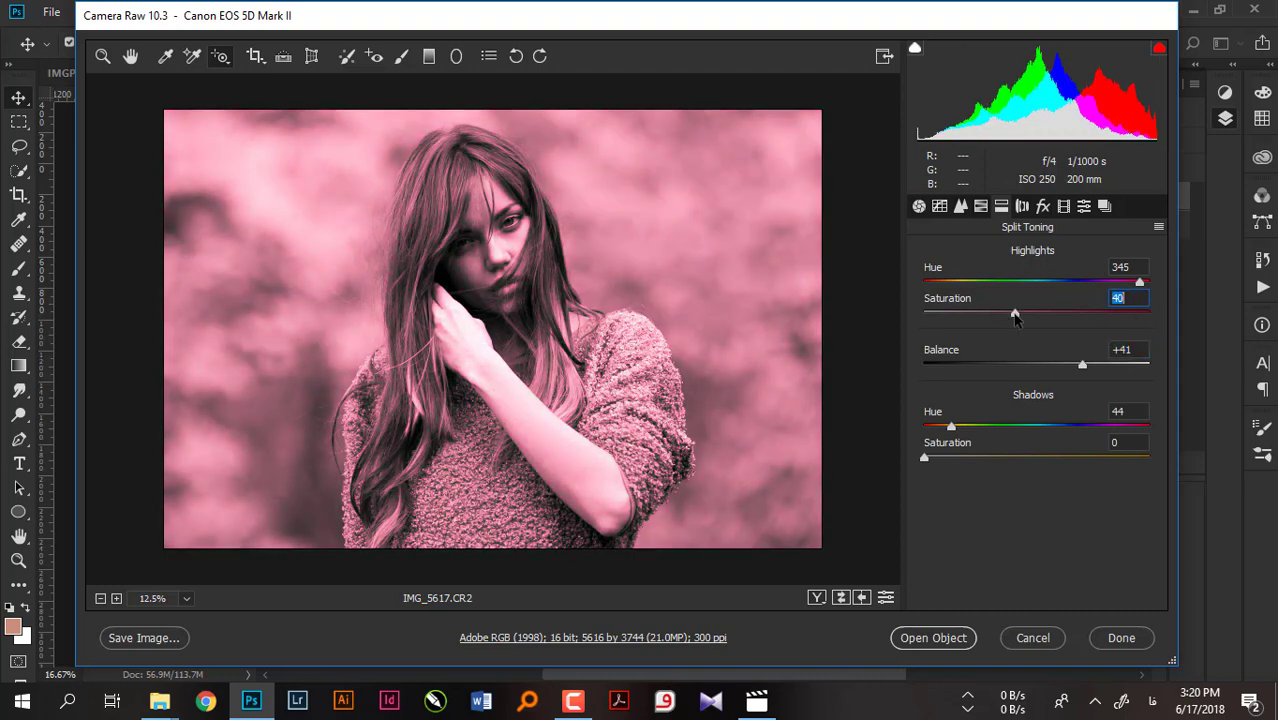
pyautogui.moveTo(1018, 284)
pyautogui.mouseDown()
pyautogui.moveTo(930, 289)
pyautogui.moveTo(949, 293)
pyautogui.mouseUp()
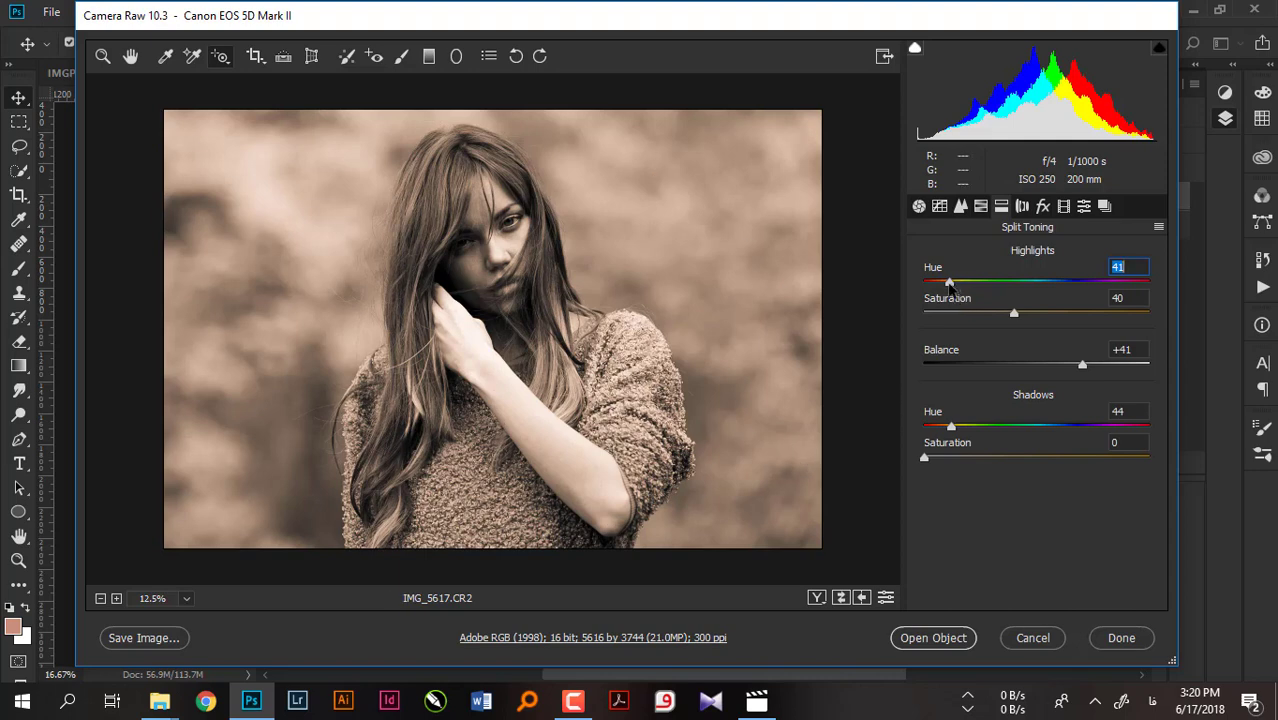
pyautogui.moveTo(949, 290); pyautogui.dragTo(994, 290)
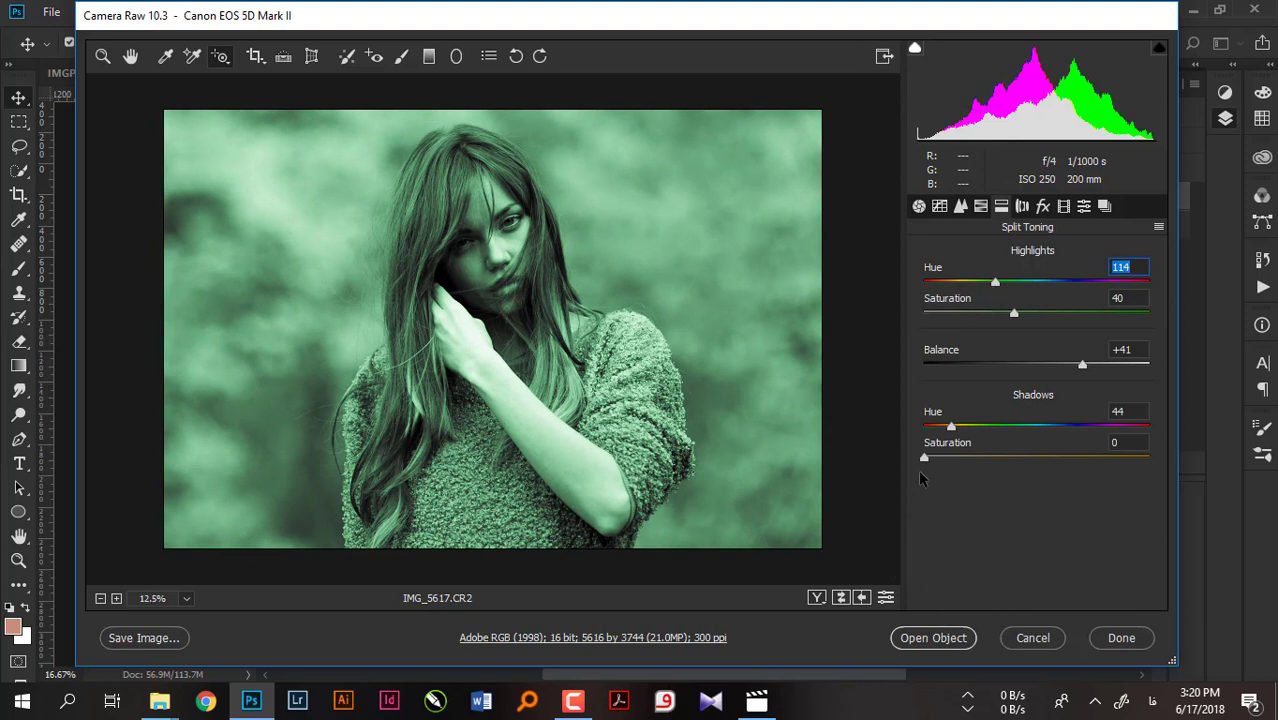
pyautogui.moveTo(924, 460)
pyautogui.mouseDown()
pyautogui.moveTo(1004, 455)
pyautogui.moveTo(1041, 429)
pyautogui.moveTo(1063, 437)
pyautogui.mouseUp()
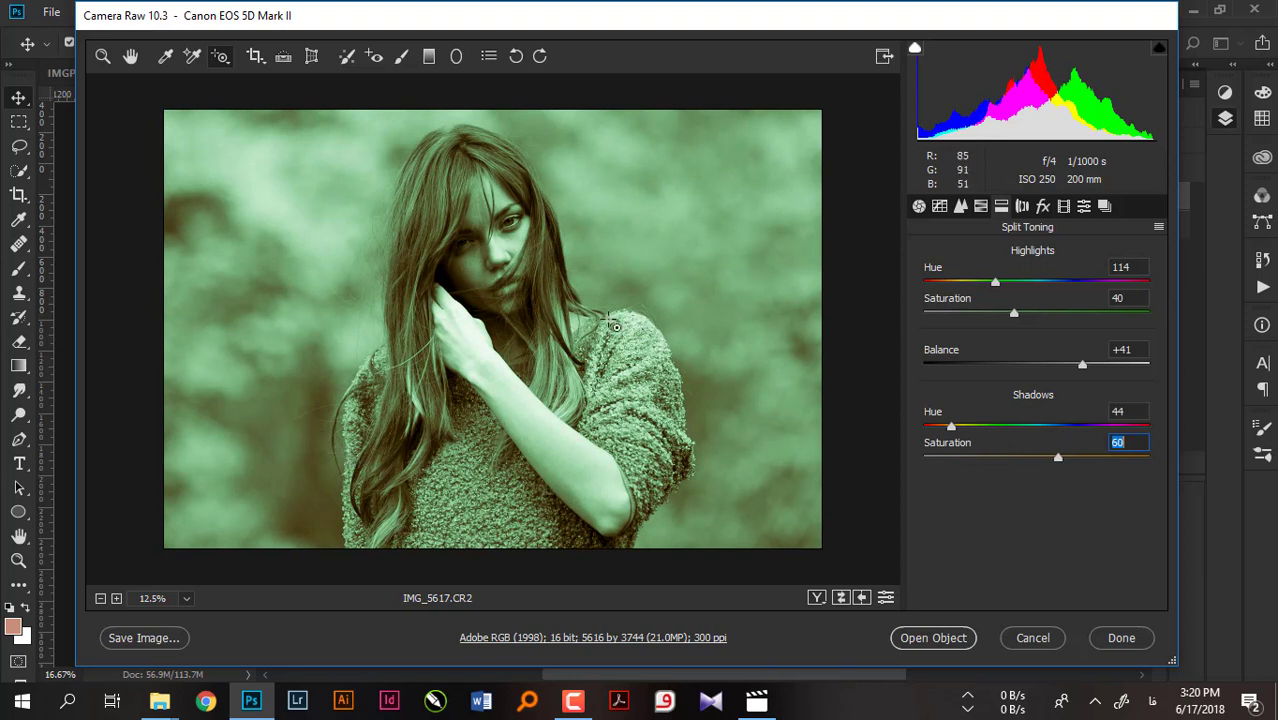
# Step: Switch Treatment back to Color and soften split toning to highlights 18, shadows 25 saturation
pyautogui.click(918, 206)
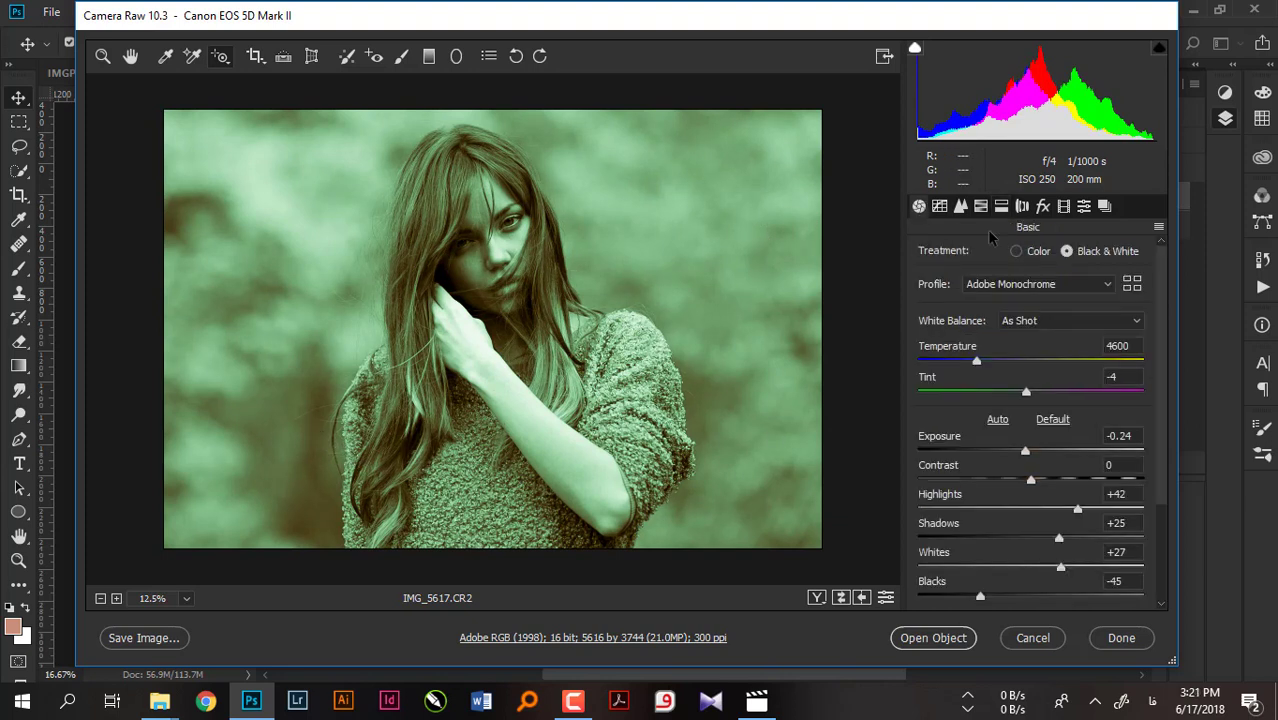
pyautogui.click(1028, 253)
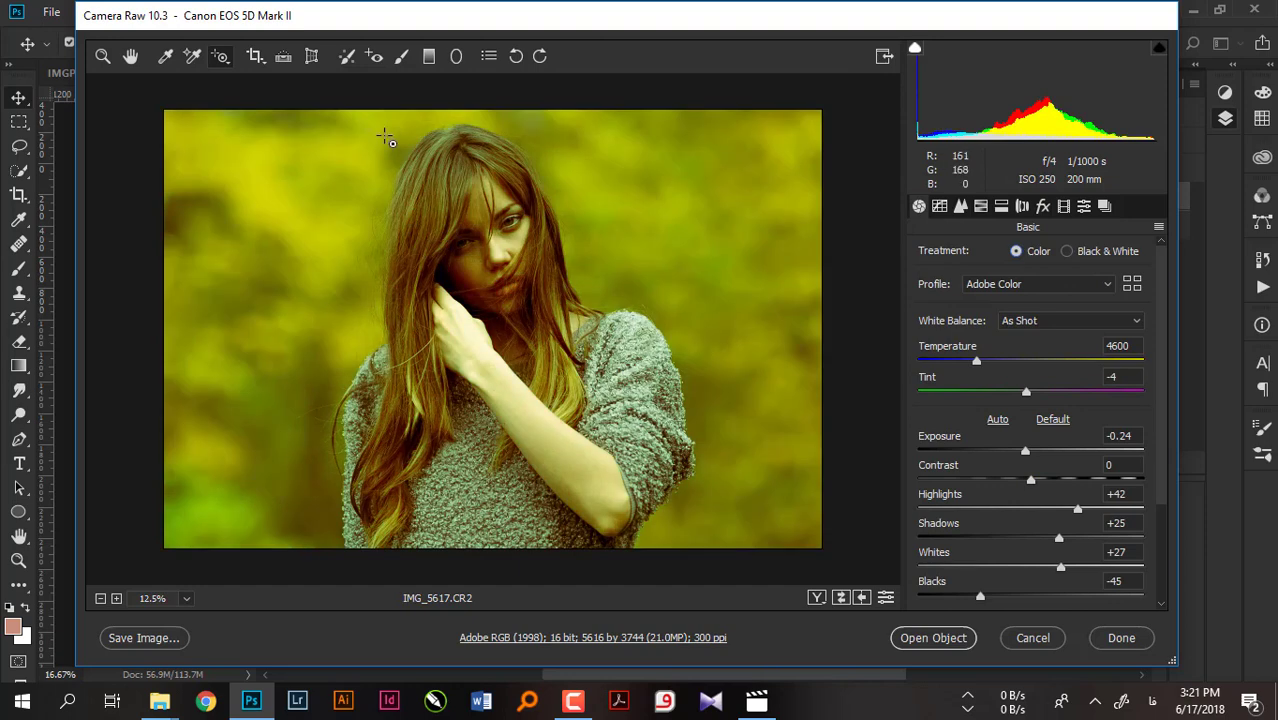
pyautogui.click(1001, 207)
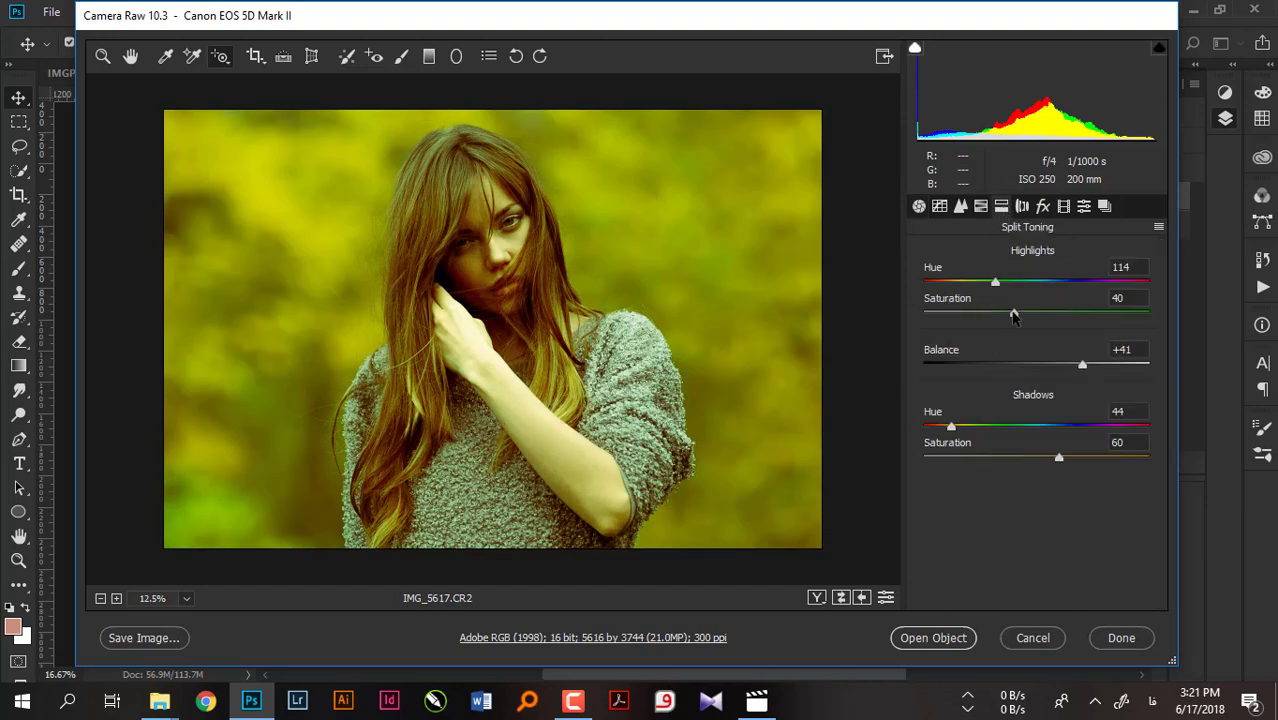
pyautogui.moveTo(1014, 316); pyautogui.dragTo(963, 316)
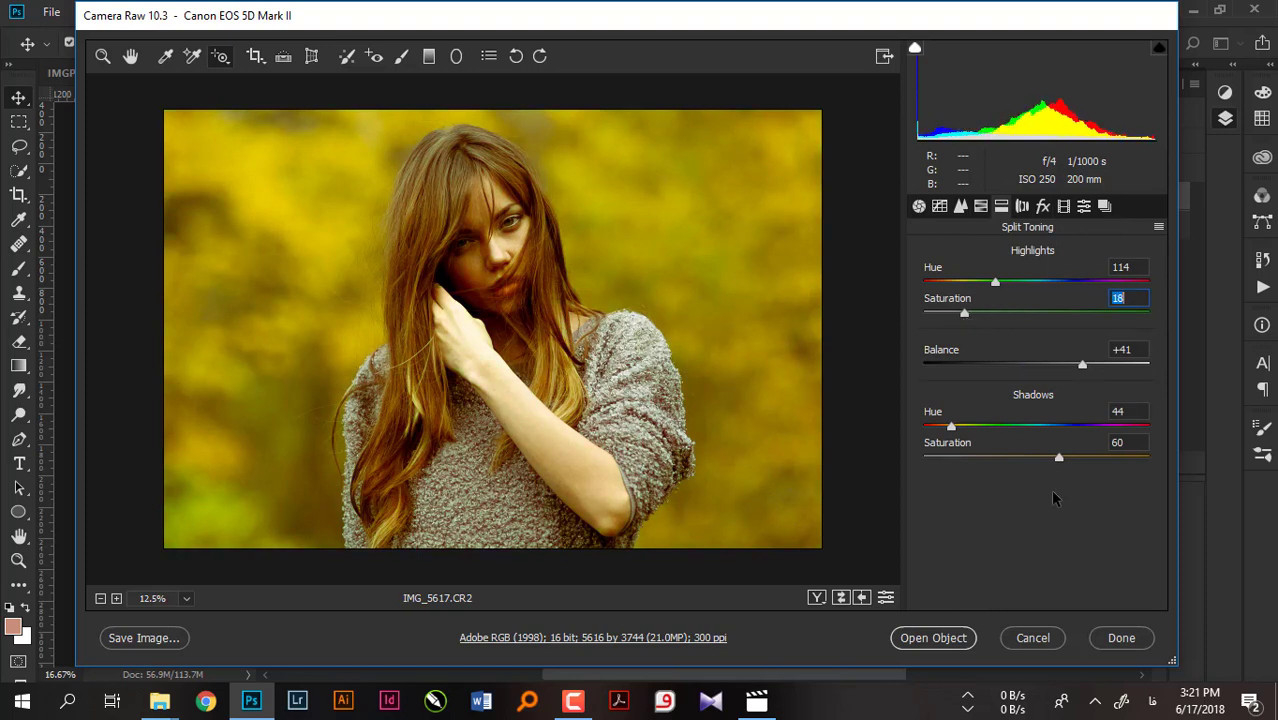
pyautogui.moveTo(1059, 459); pyautogui.dragTo(980, 462)
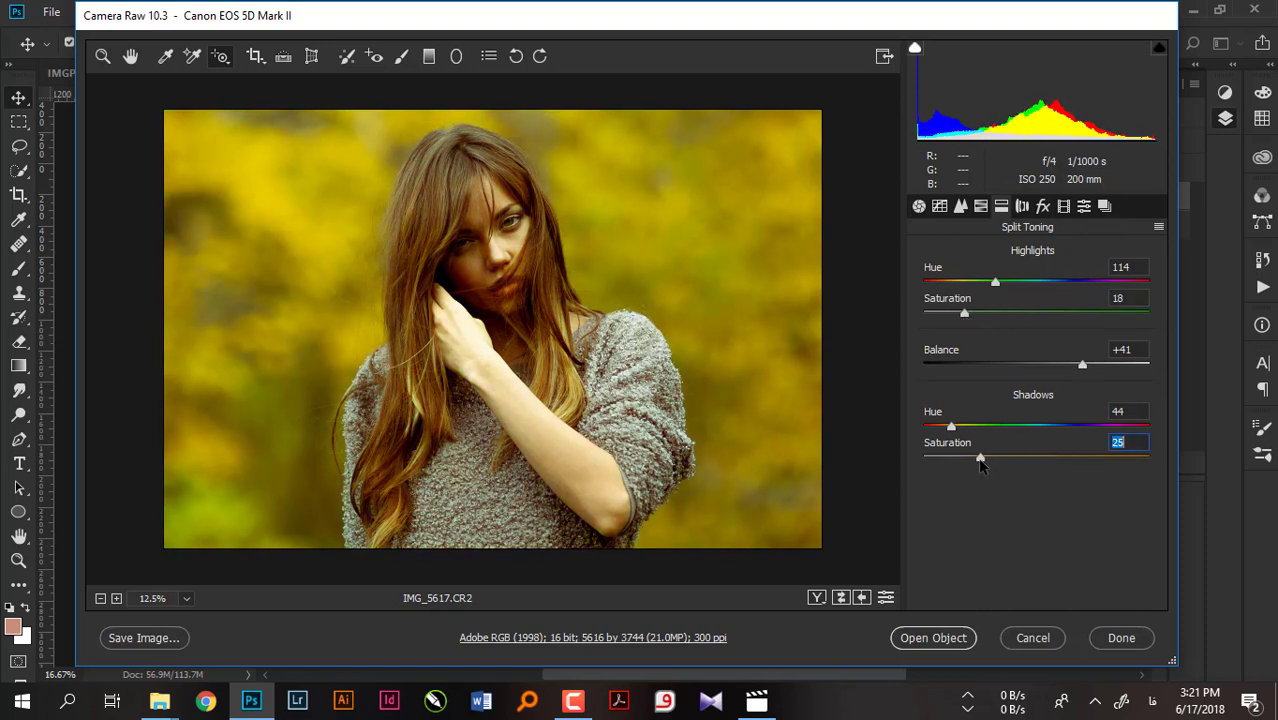
pyautogui.click(886, 598)
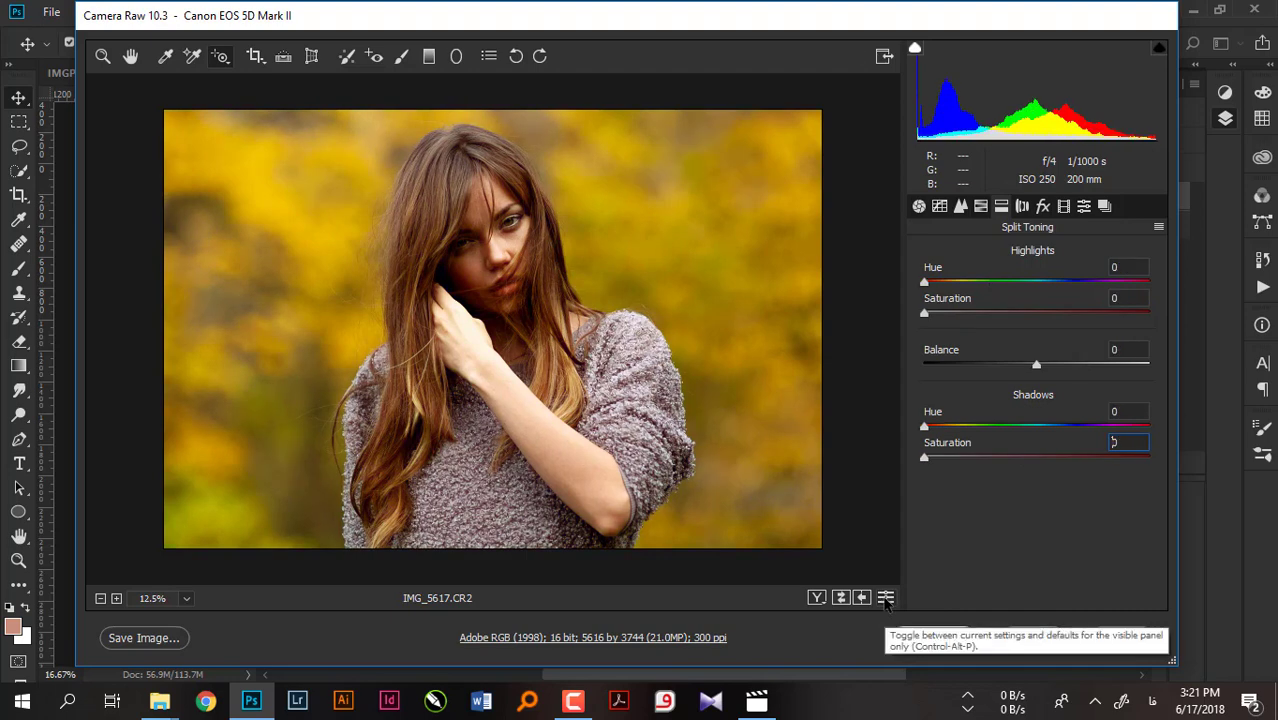
pyautogui.click(886, 598)
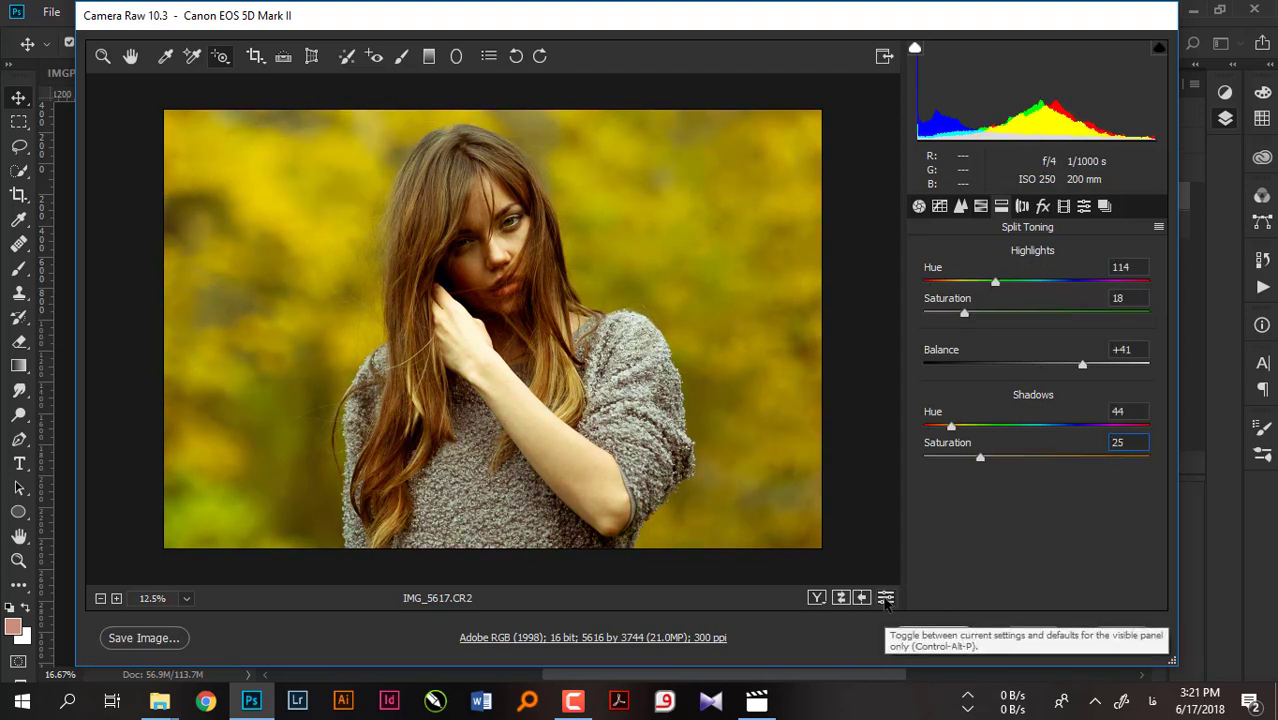
pyautogui.click(886, 598)
pyautogui.click(886, 598)
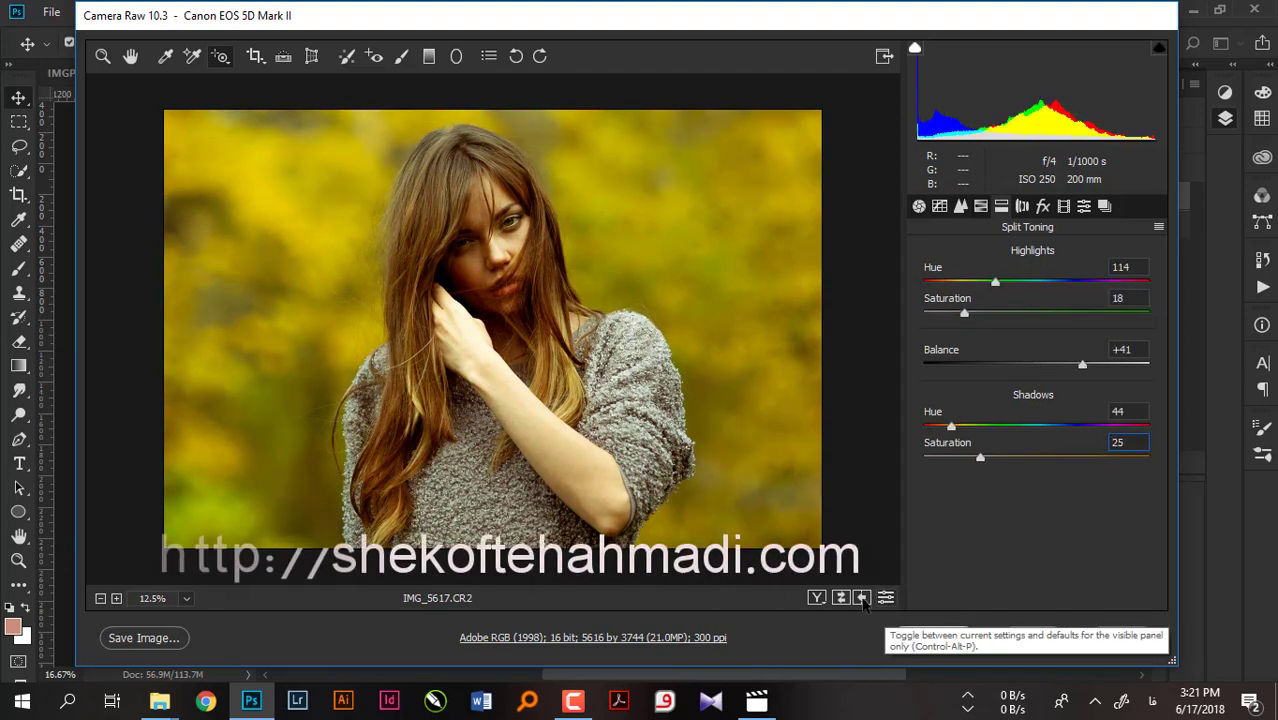